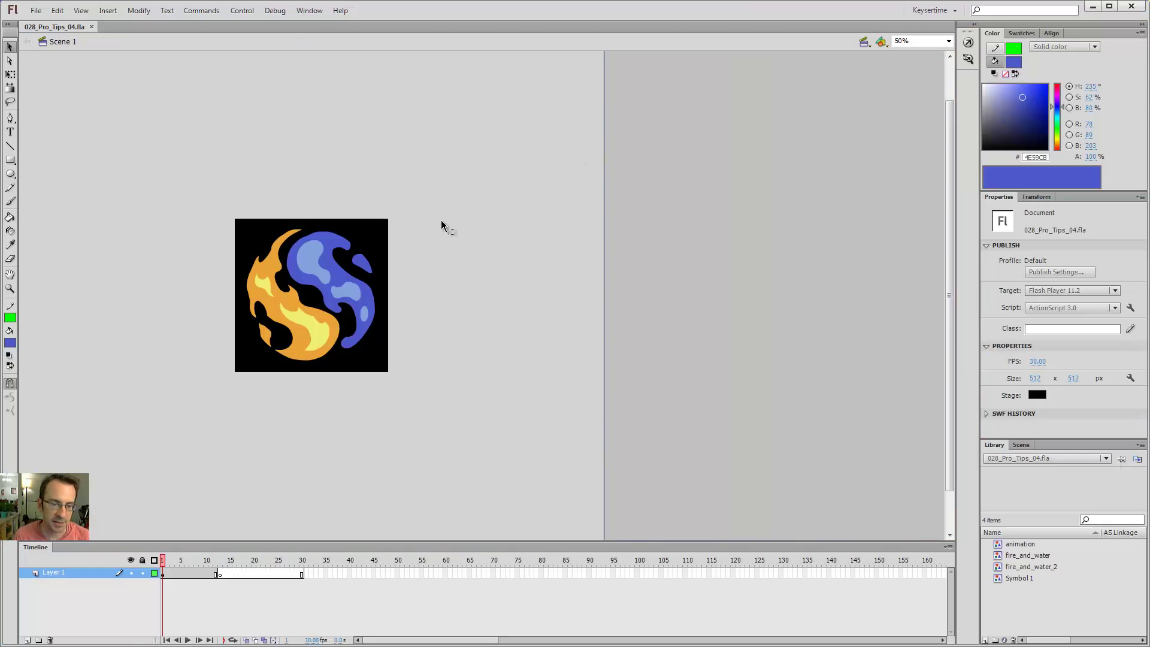
Step: Zoom the stage to 100% and centre the yin-yang artwork
key("z")
left_click(321, 292)
key("v")
left_click_drag(601, 205, 627, 189)
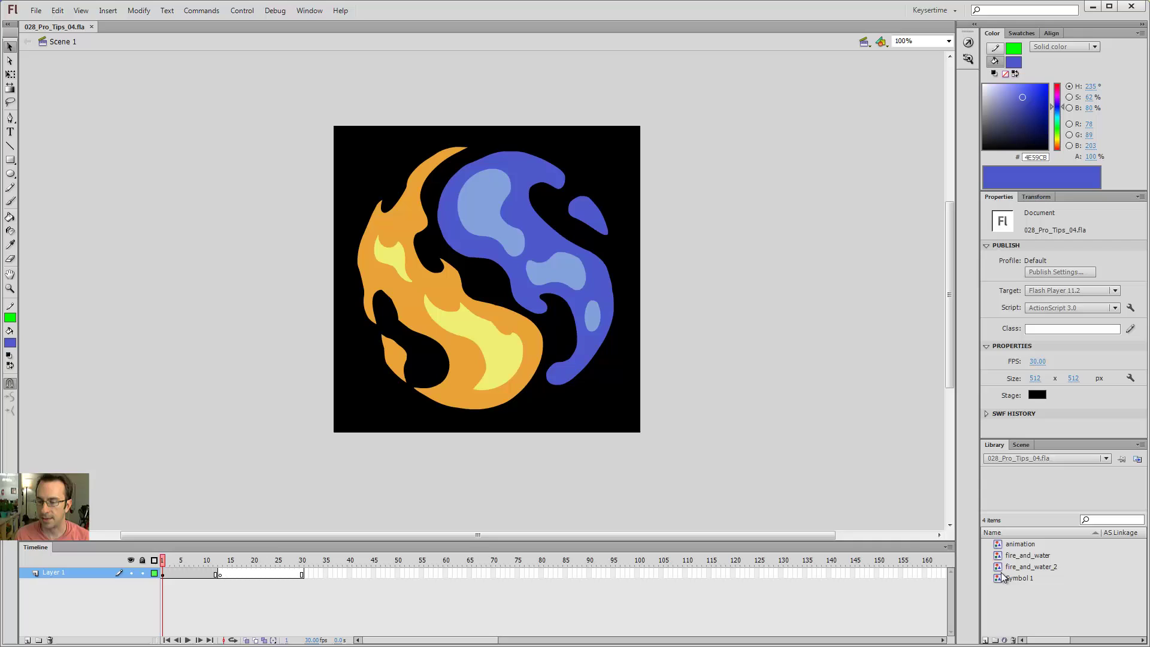
Step: Preview the fire_and_water symbols in the Library and move the timeline to frame 5
left_click(1016, 568)
left_click(1022, 557)
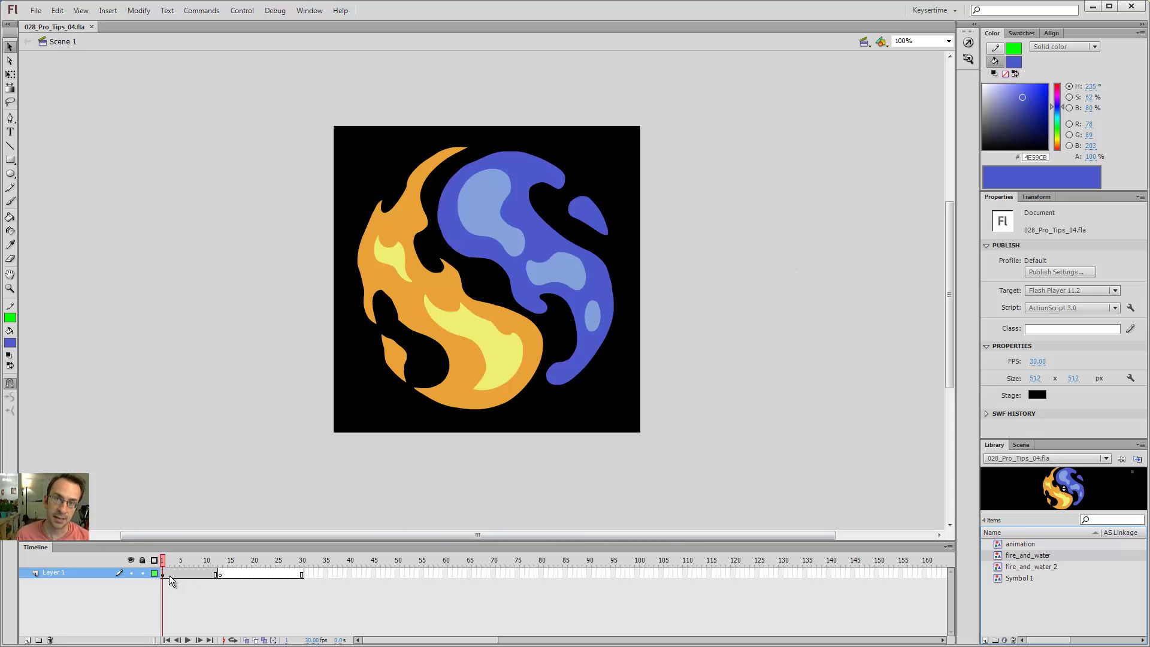
mouse_move(164, 560)
left_mouse_down()
mouse_move(210, 568)
mouse_move(163, 567)
left_mouse_up()
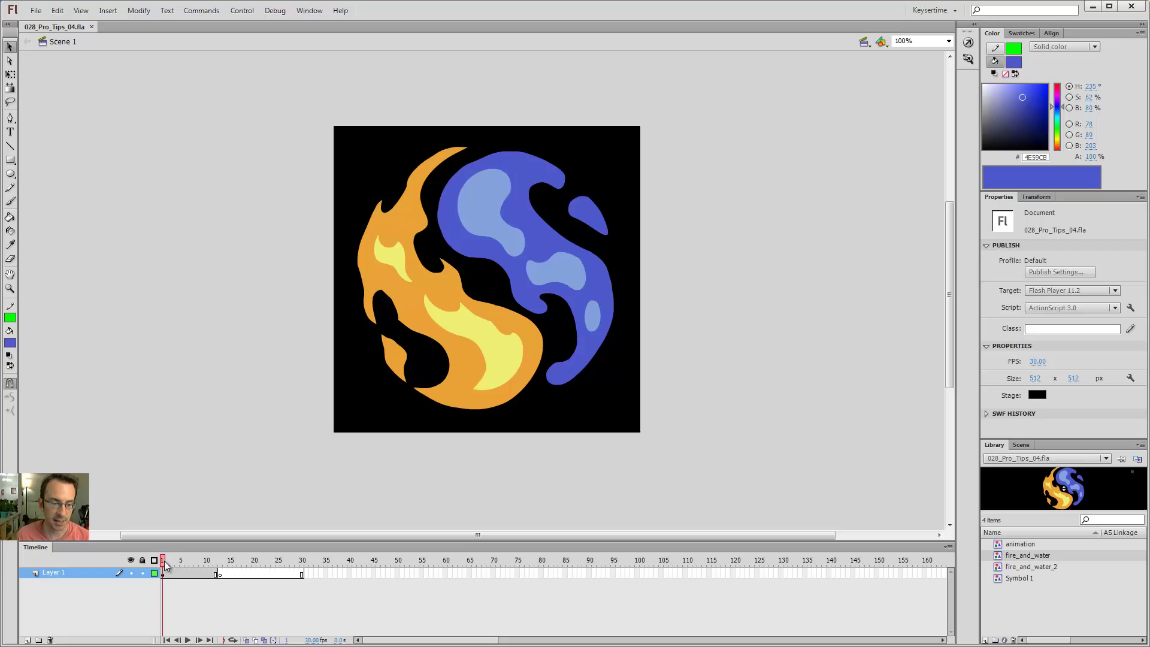
left_click(182, 564)
Step: Set the fire_and_water instance's looping to Single Frame, starting at frame 3
left_click(550, 346)
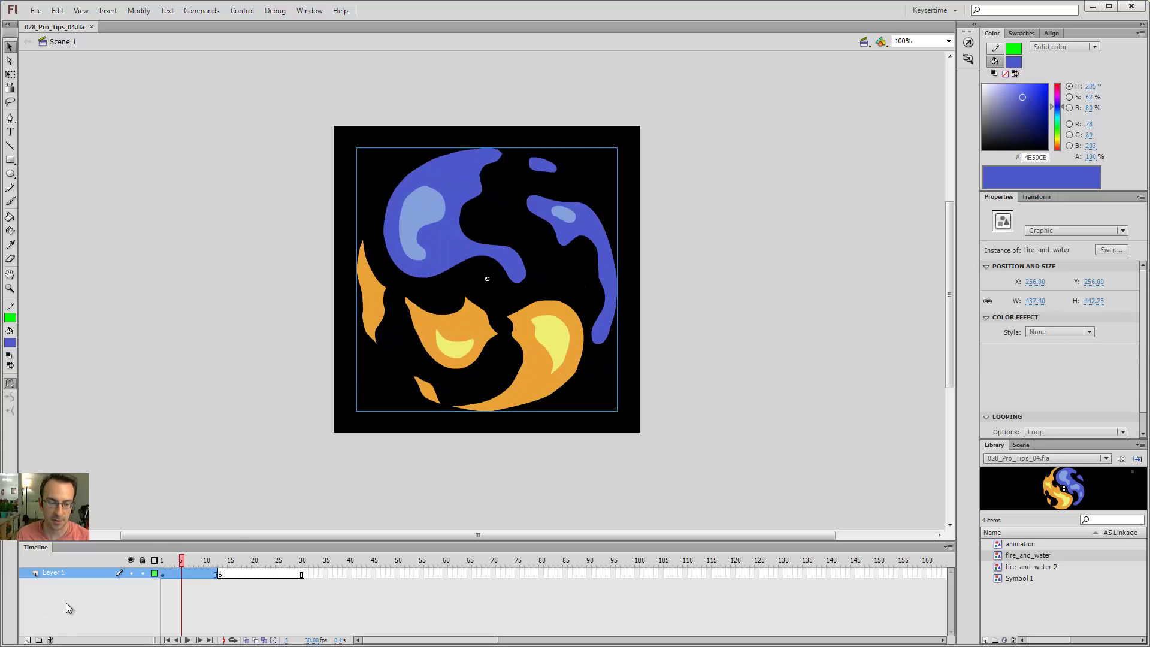
left_click(986, 319)
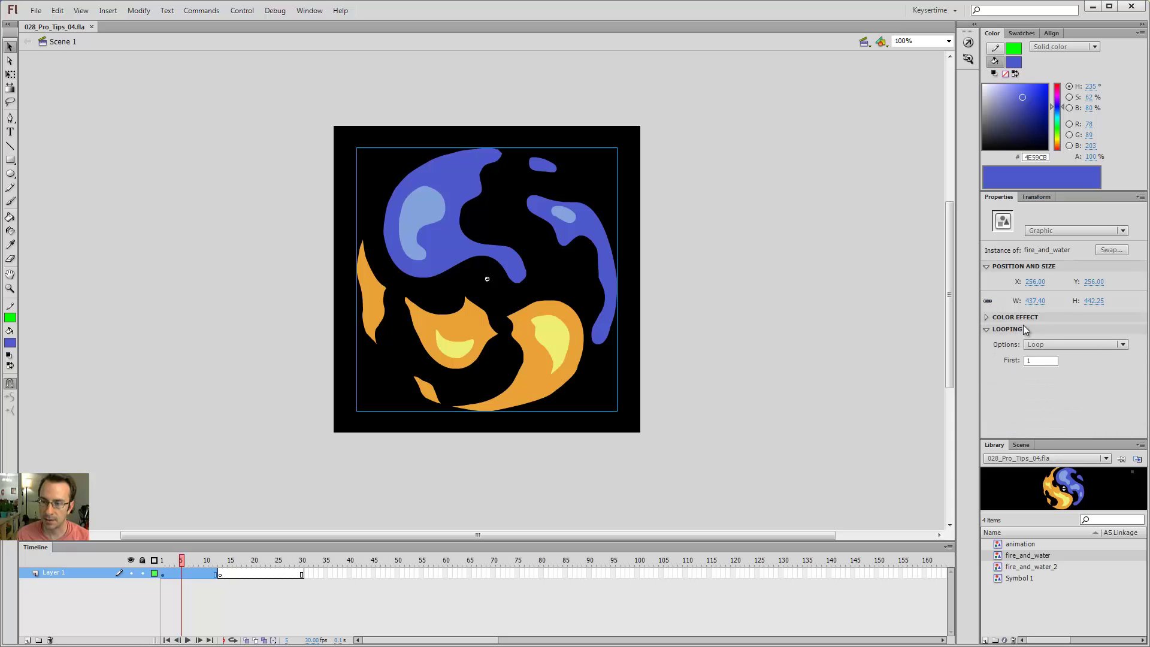
left_click(1043, 346)
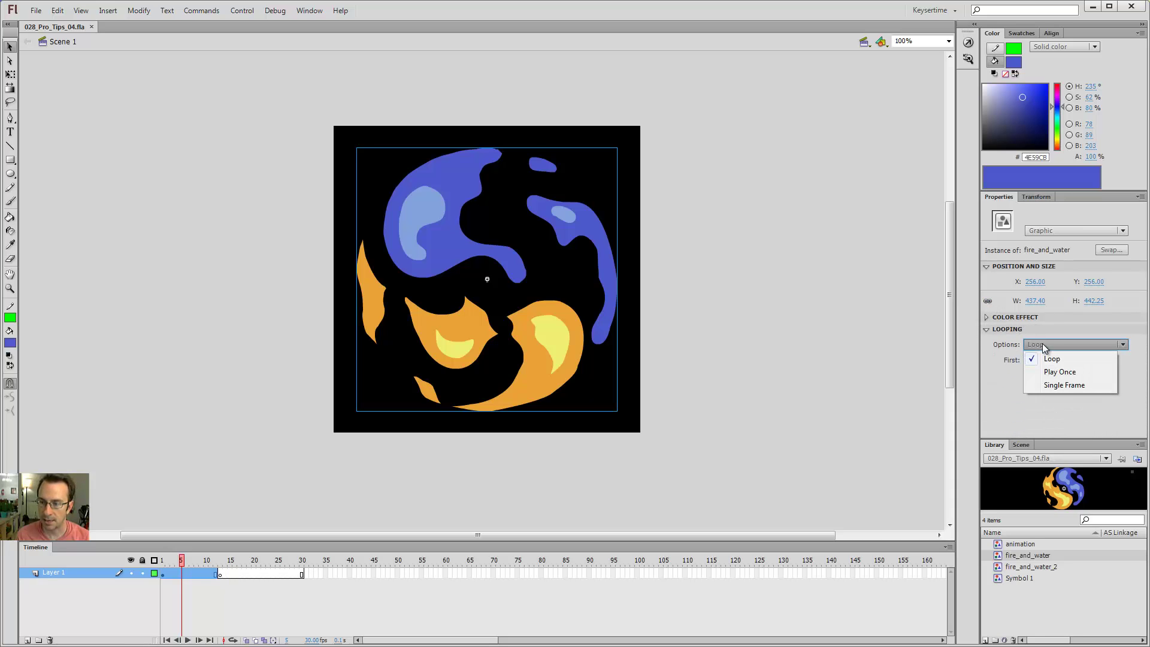
left_click(1068, 389)
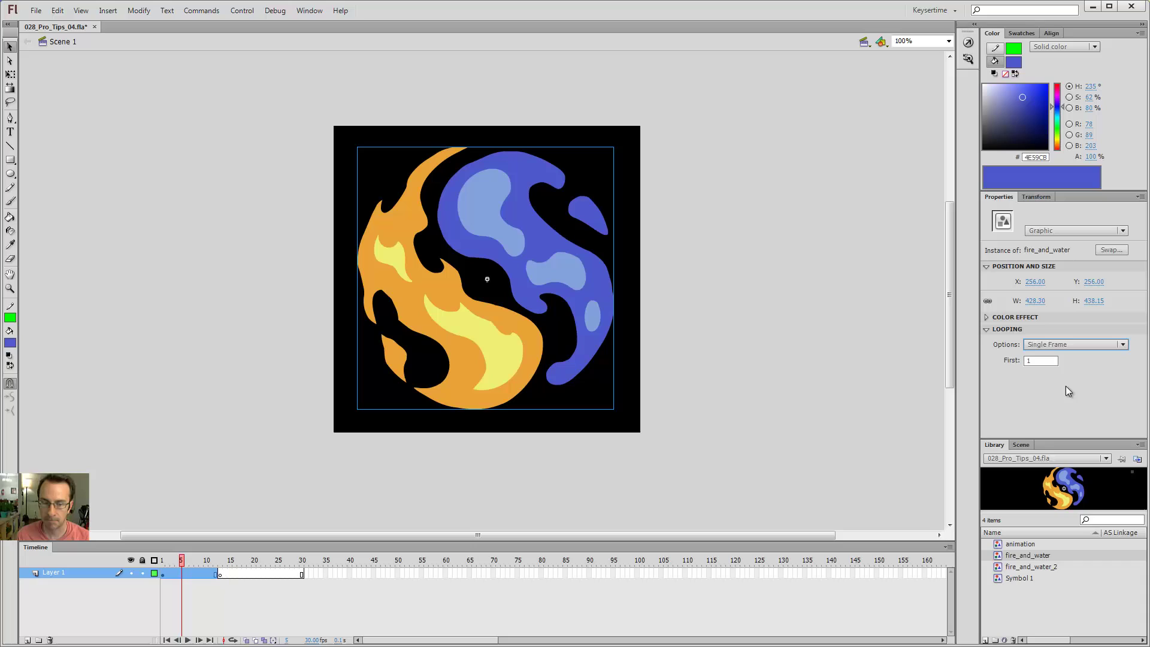
left_click(1054, 360)
type("3")
key("Return")
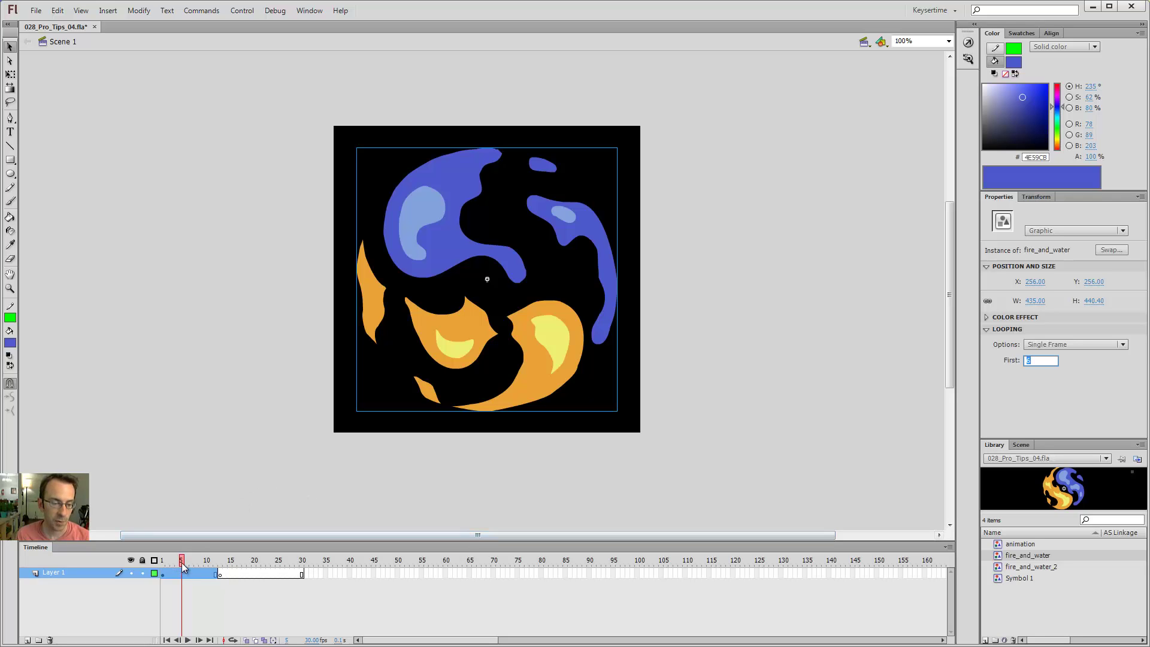
Step: Change the looping to Play Once from first frame 1, and rewind to frame 1
left_click_drag(180, 561, 196, 564)
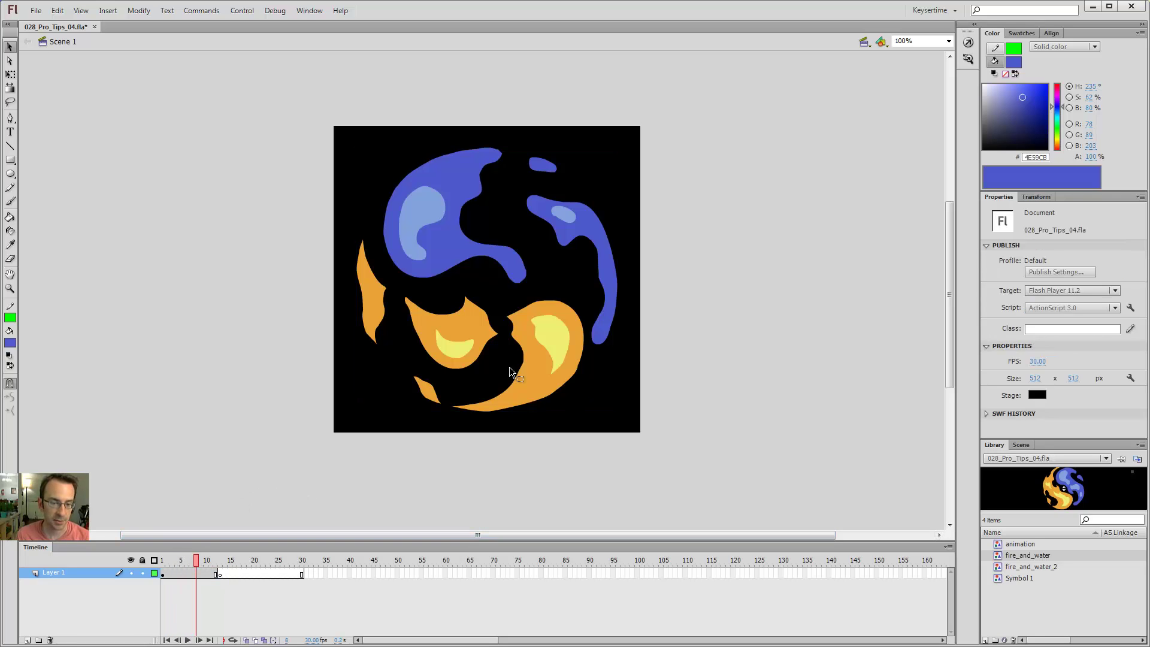
left_click(563, 364)
left_click(1027, 361)
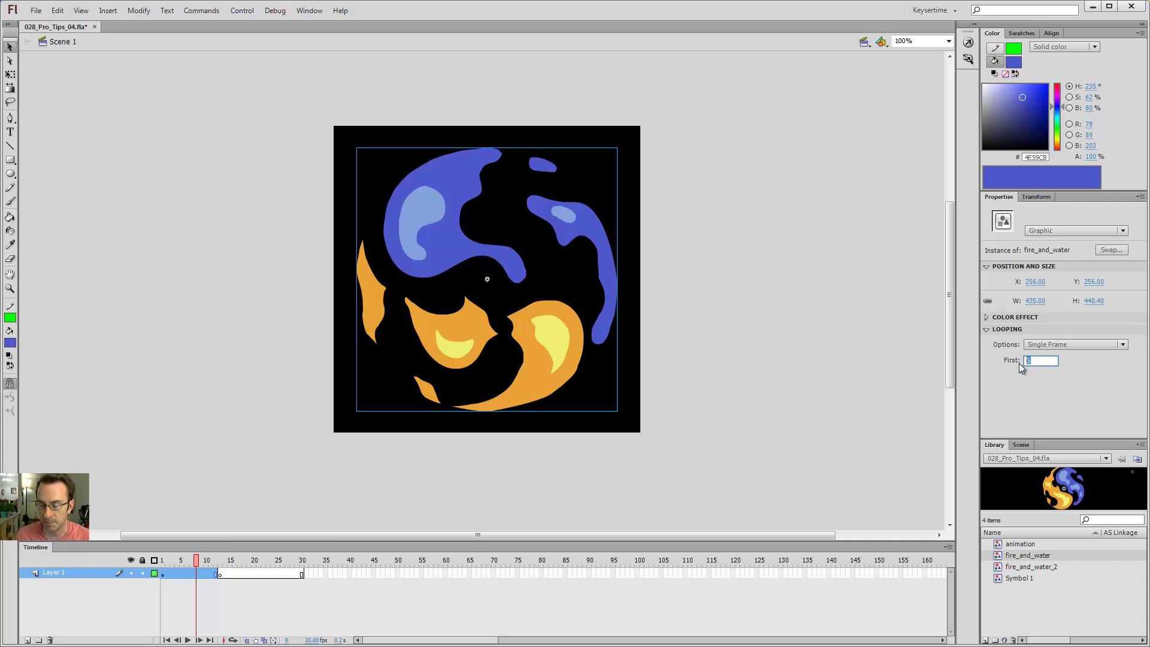
type("1")
key("Return")
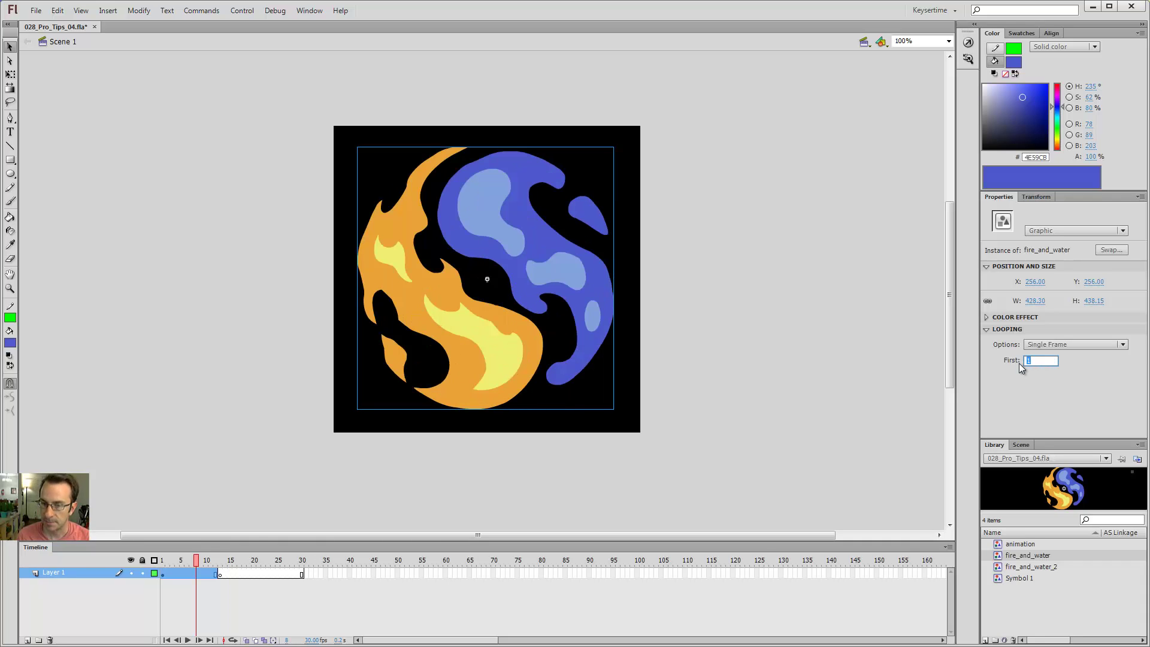
left_click(1072, 344)
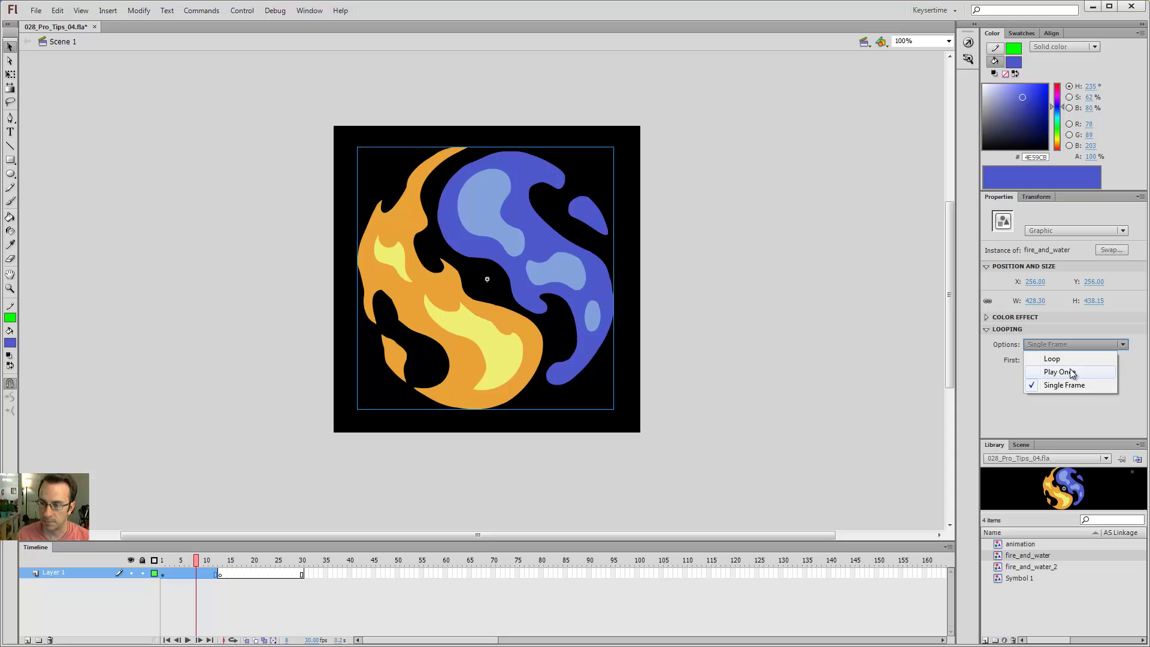
left_click(1072, 373)
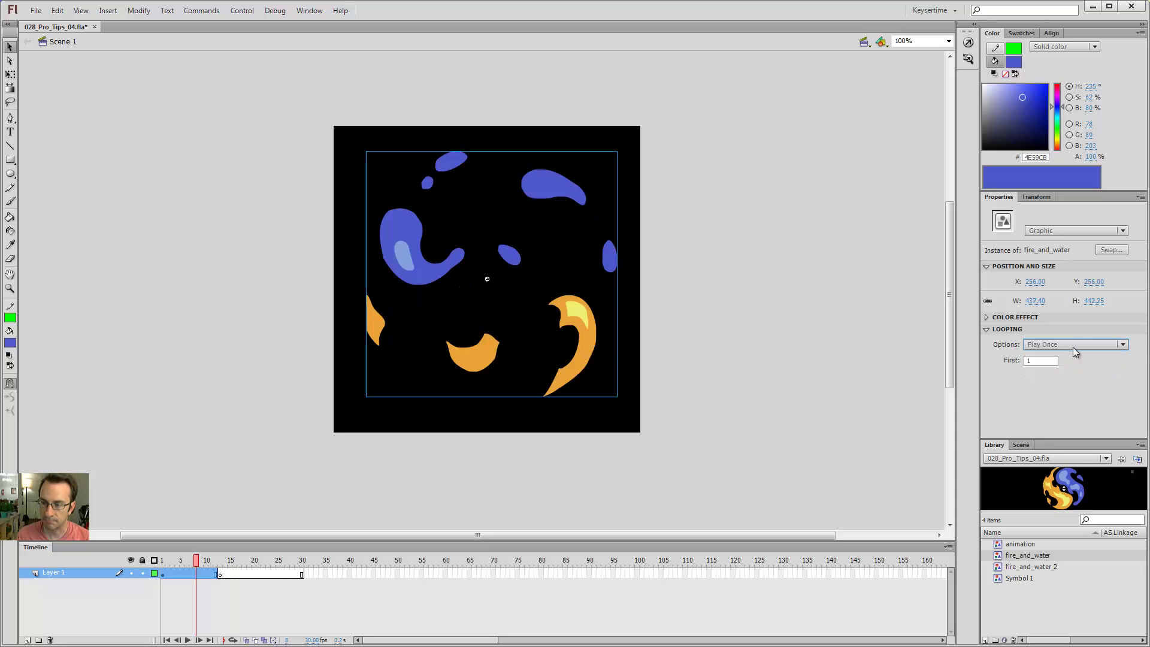
left_click_drag(203, 568, 162, 564)
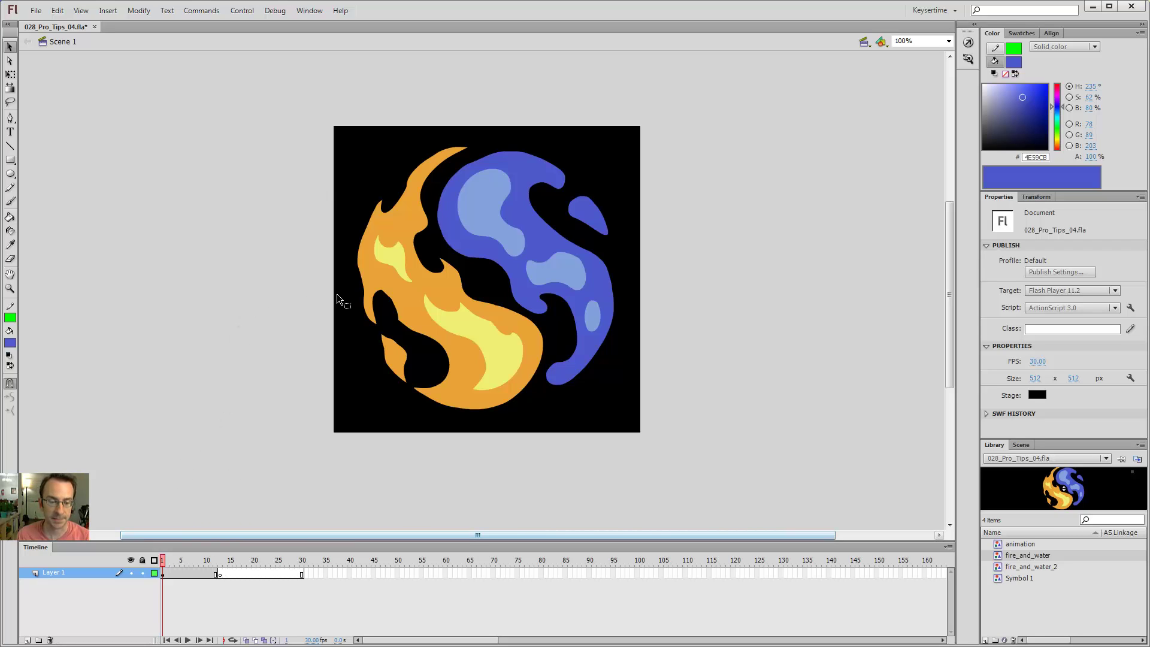
left_click(499, 352)
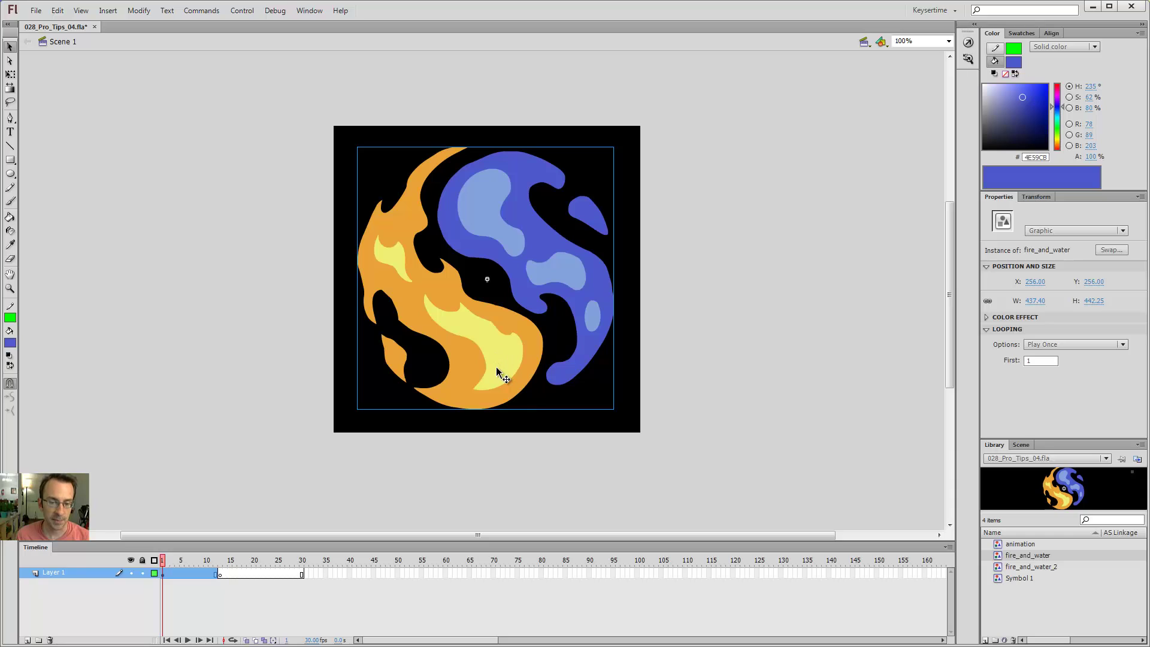
double_click(498, 346)
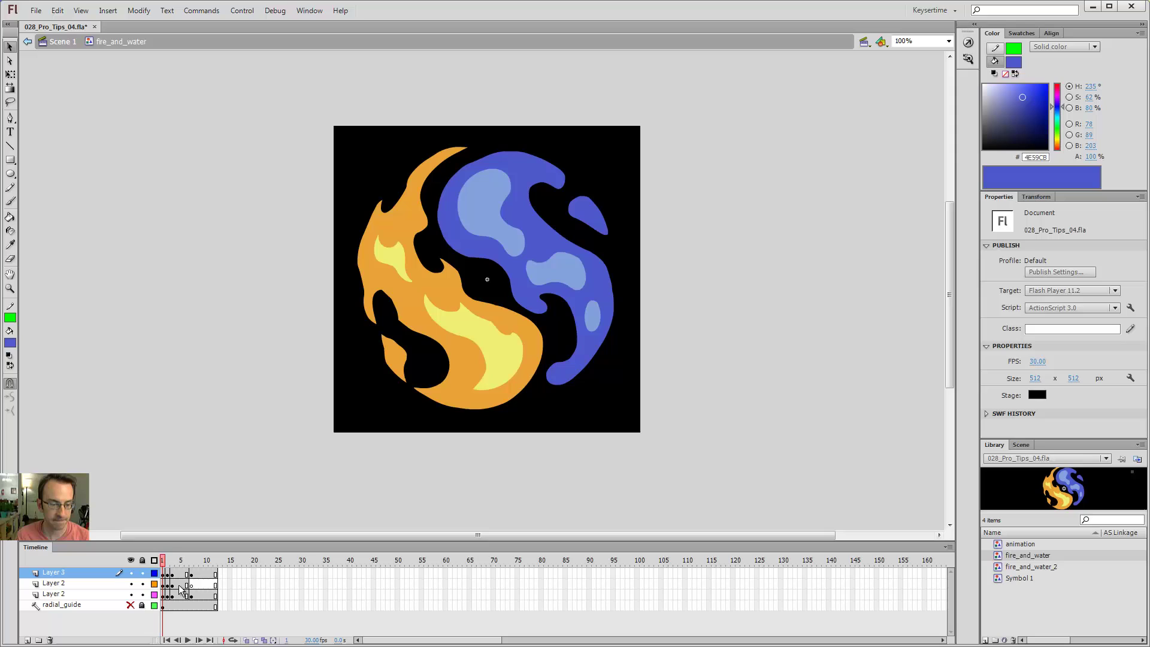
mouse_move(162, 561)
left_mouse_down()
mouse_move(191, 563)
mouse_move(163, 562)
left_mouse_up()
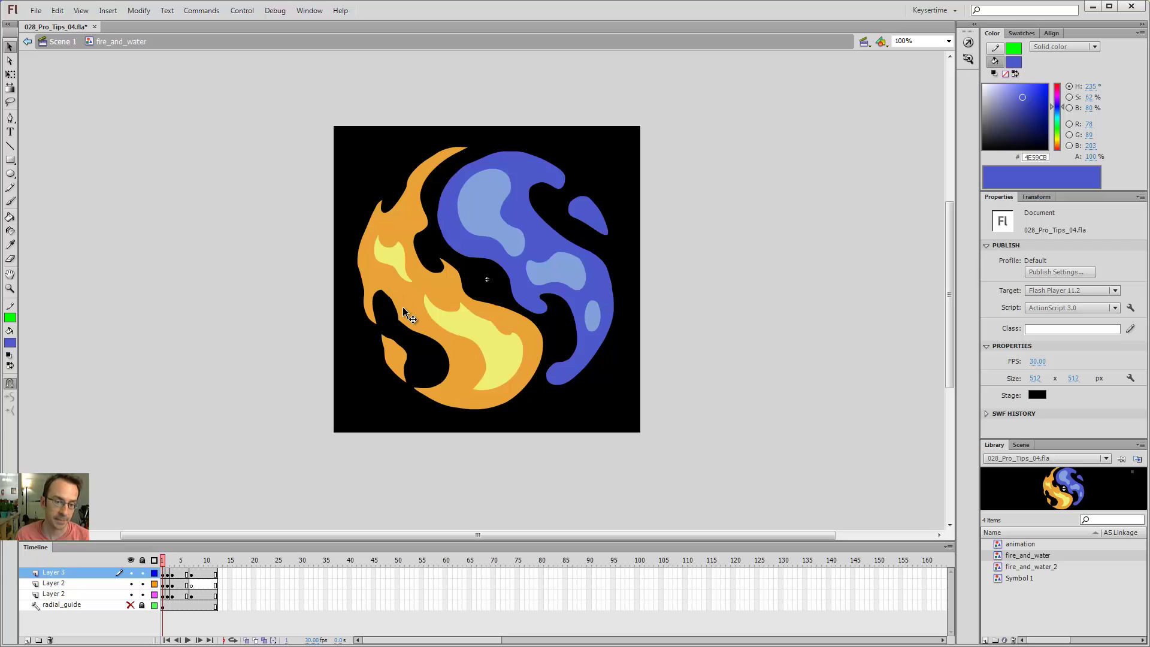
double_click(221, 222)
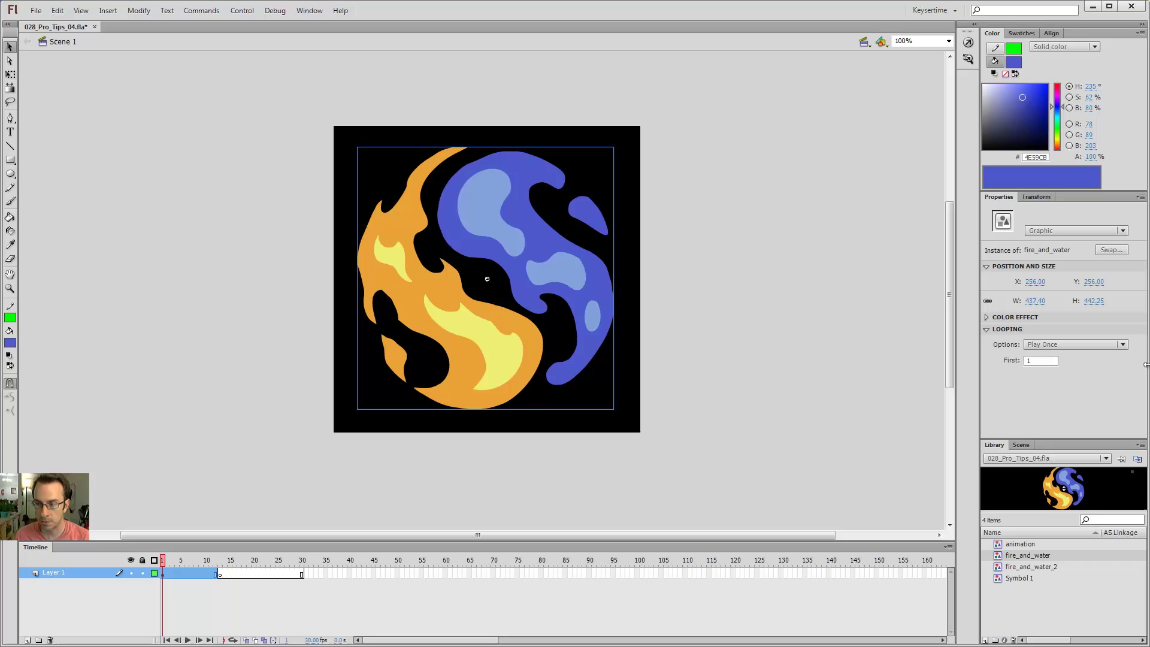
Step: Make the instance a Movie Clip and add a Glow filter, discarding a trial Blur filter
left_click(1048, 231)
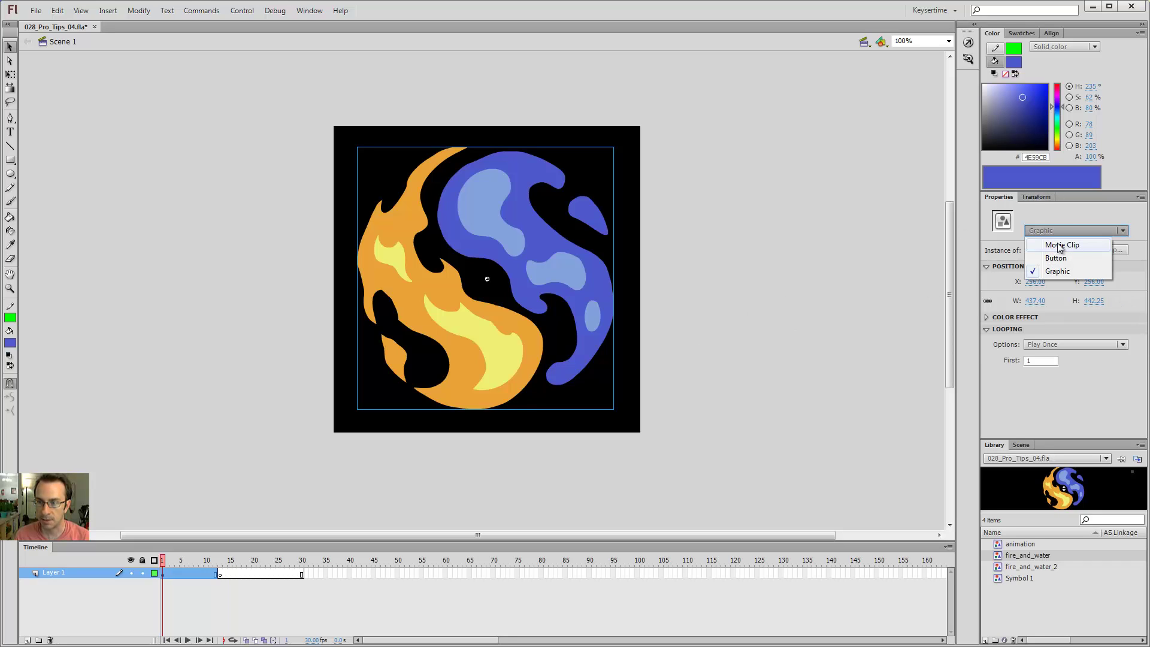
left_click(1060, 246)
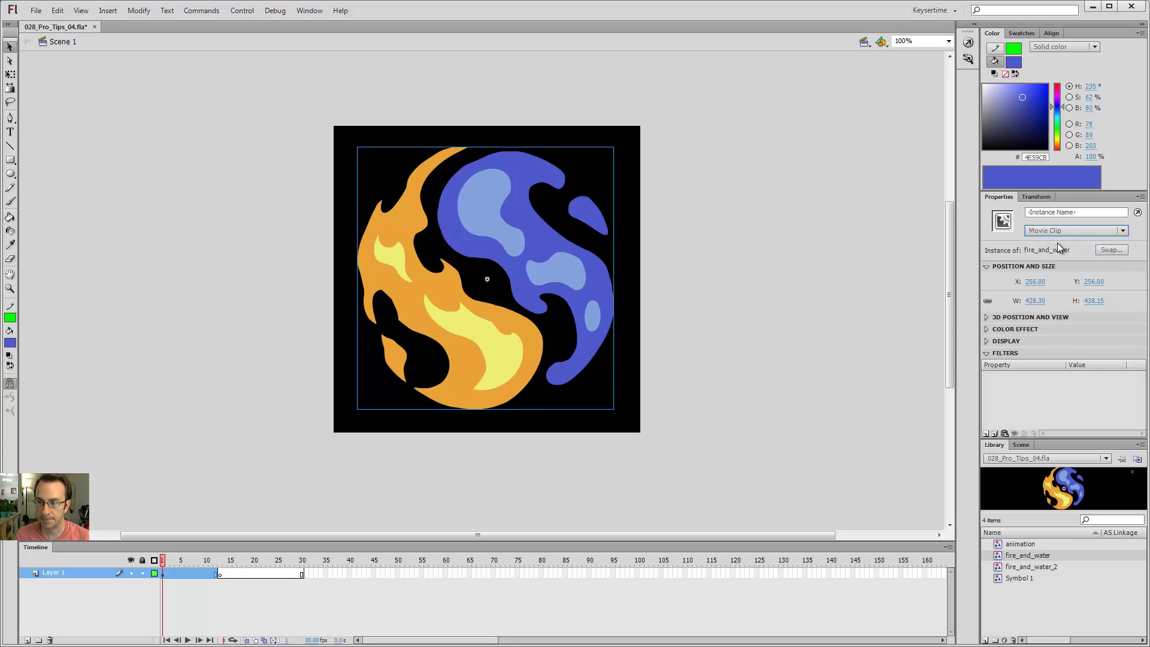
left_click(987, 353)
left_click(986, 434)
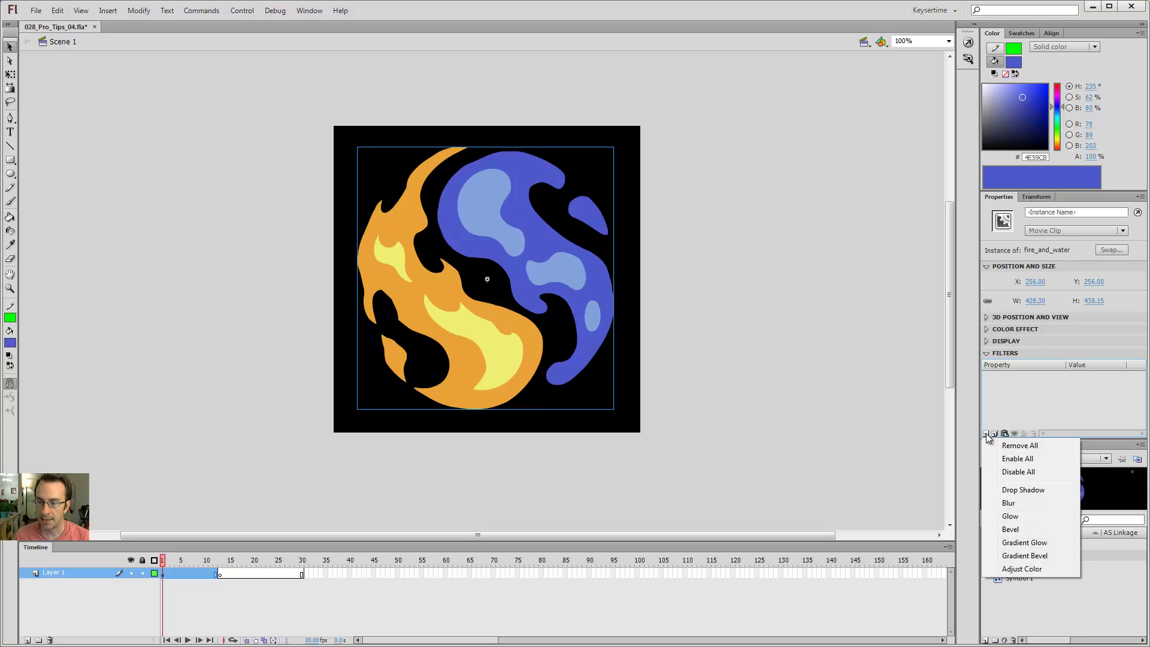
left_click(1009, 503)
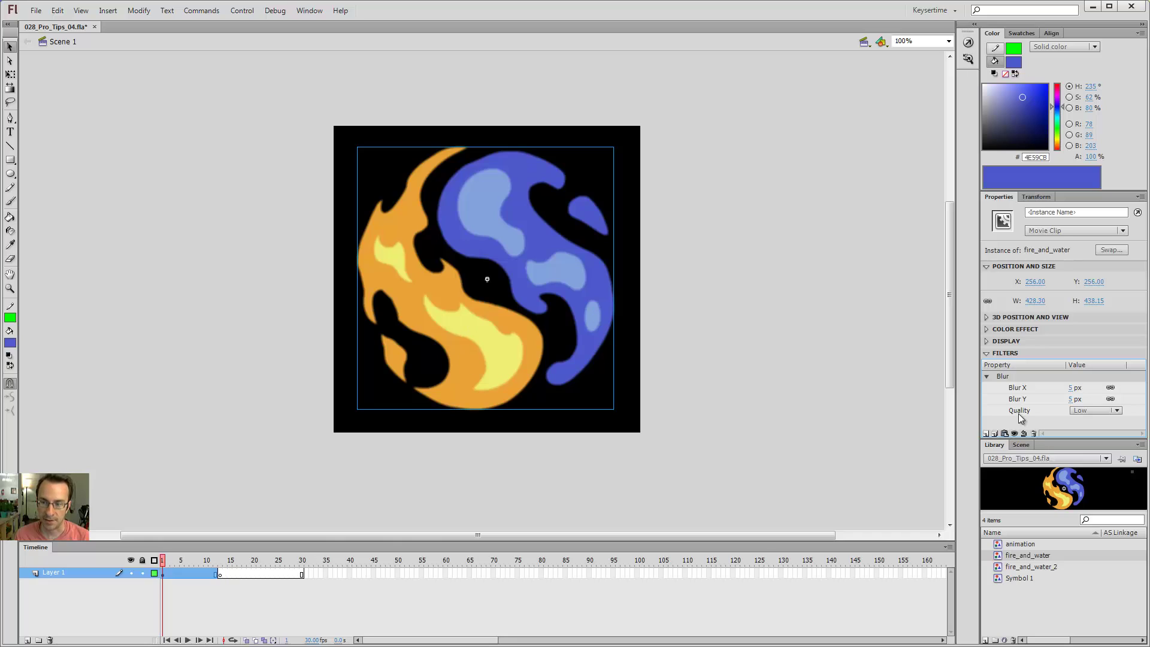
left_click(1034, 433)
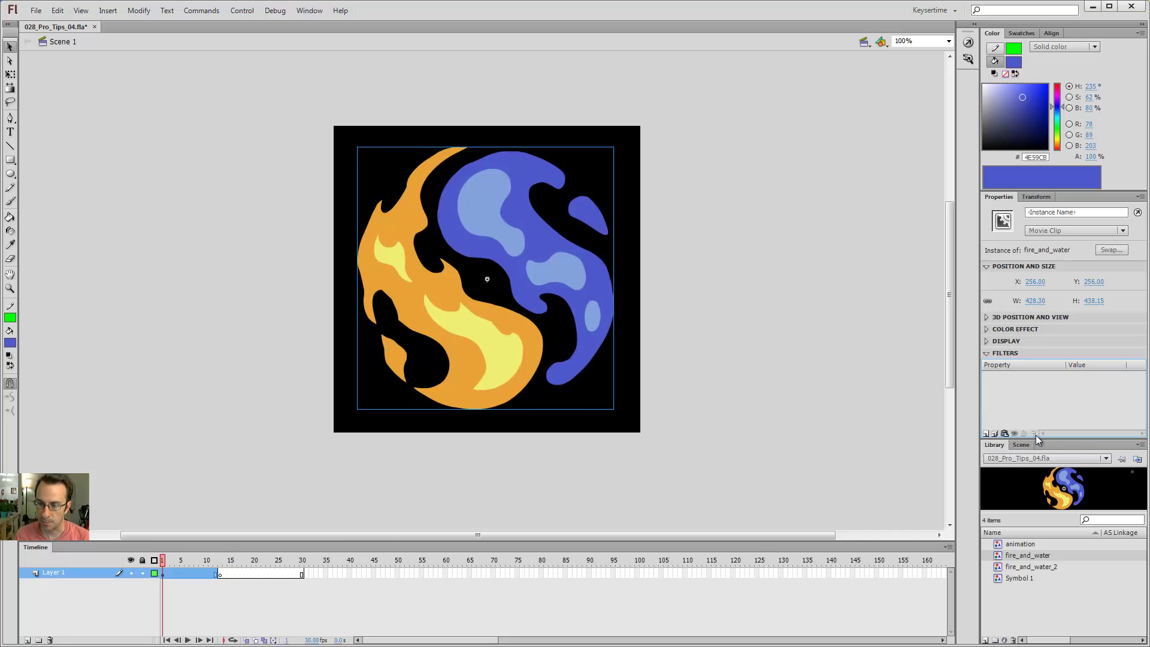
left_click(986, 434)
left_click(1010, 516)
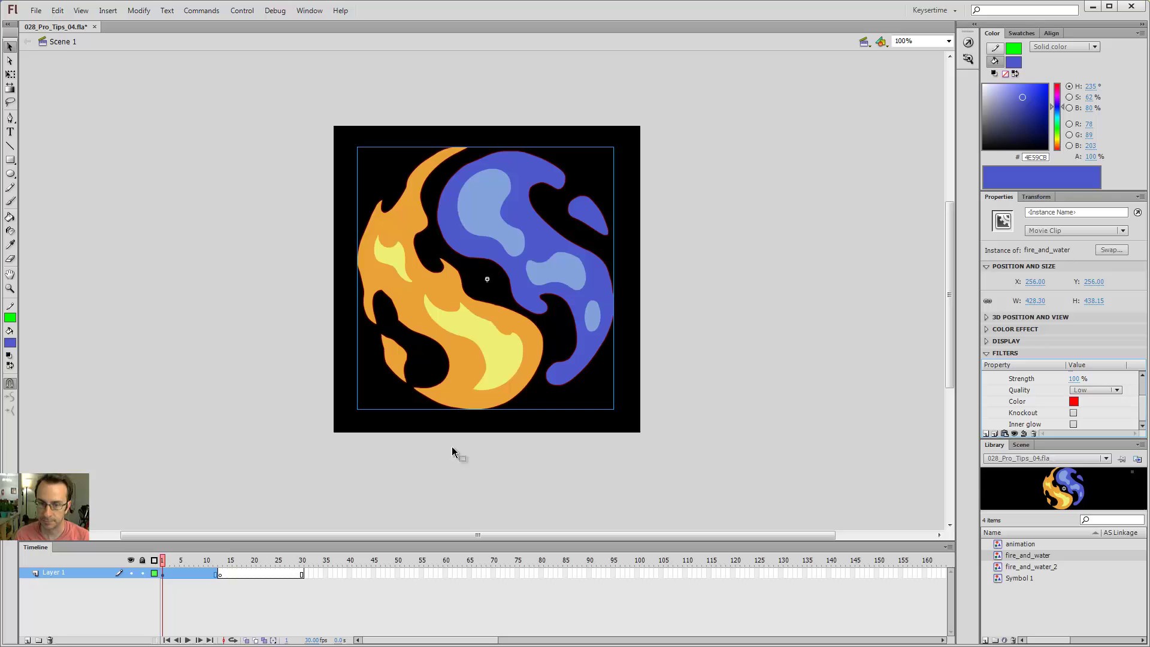
Step: Set the glow to yellow, High quality, 30 px blur, and deselect to preview it
left_click(1073, 401)
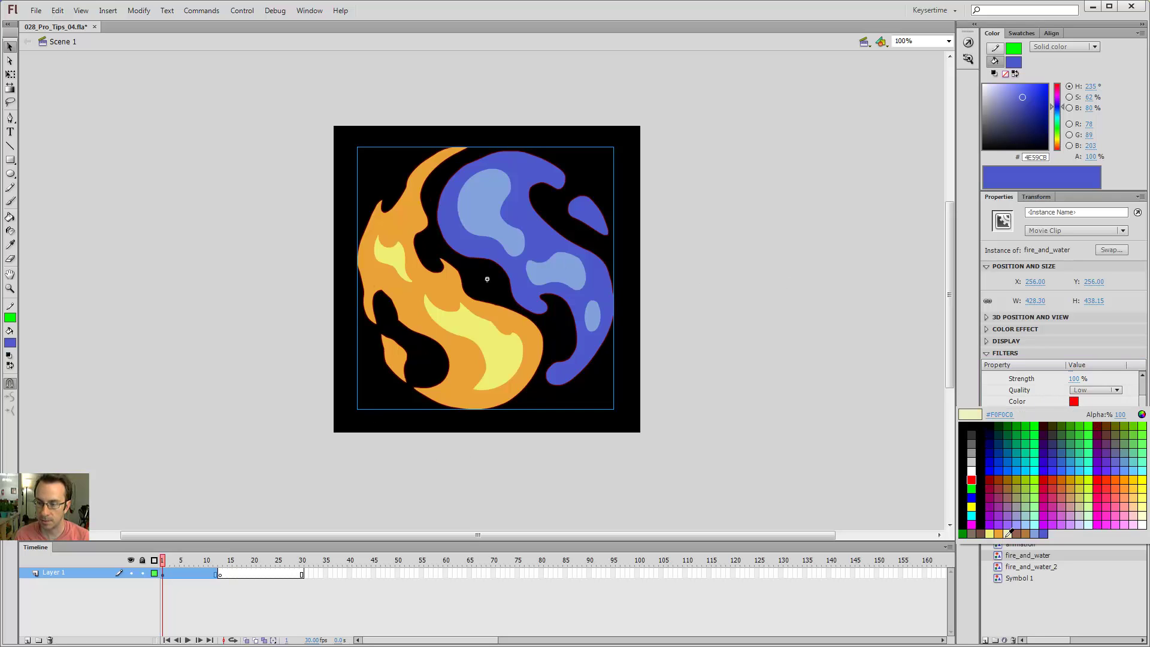
left_click(978, 508)
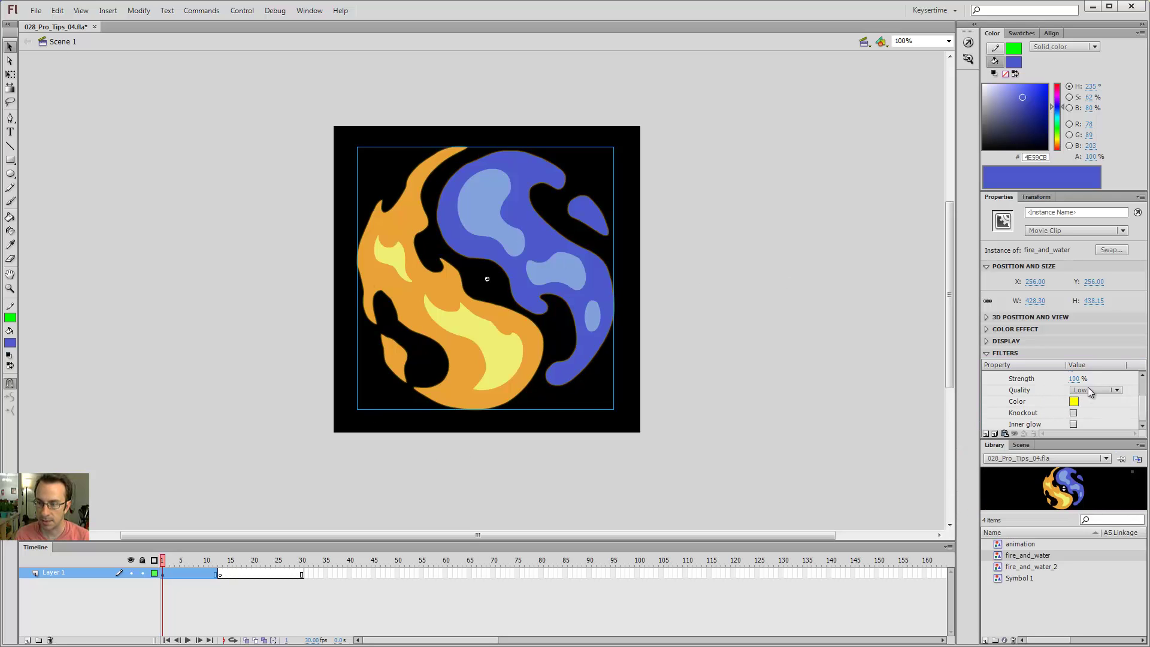
left_click(1090, 392)
left_click(1098, 429)
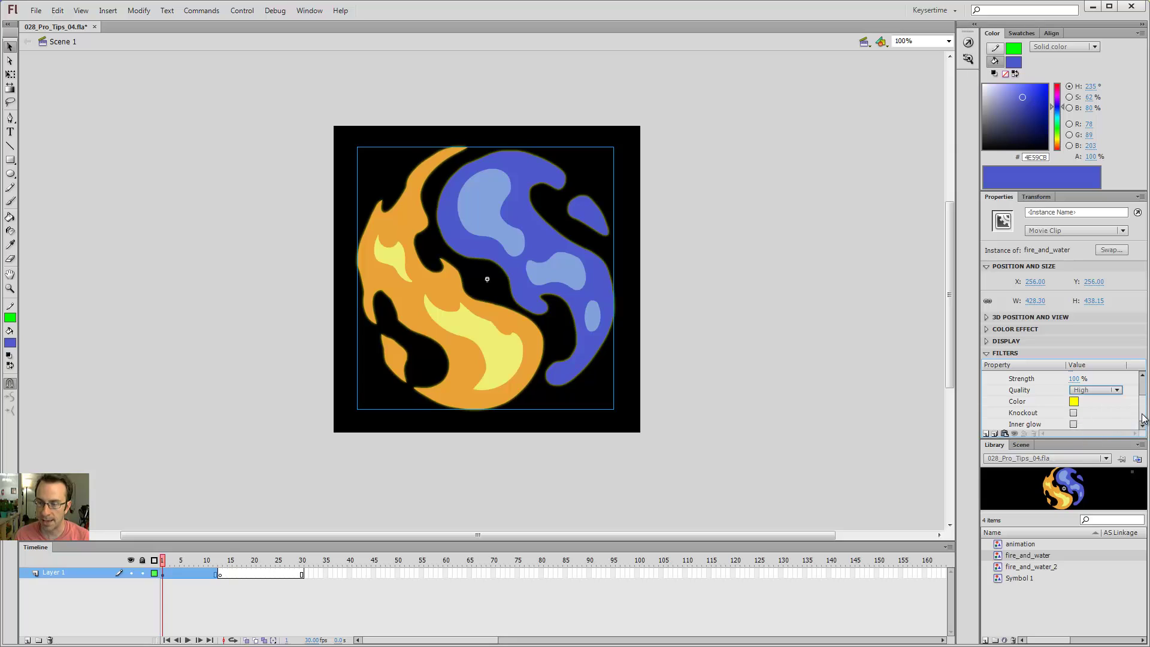
scroll(1144, 414, "down", 1)
scroll(1146, 414, "up", 1)
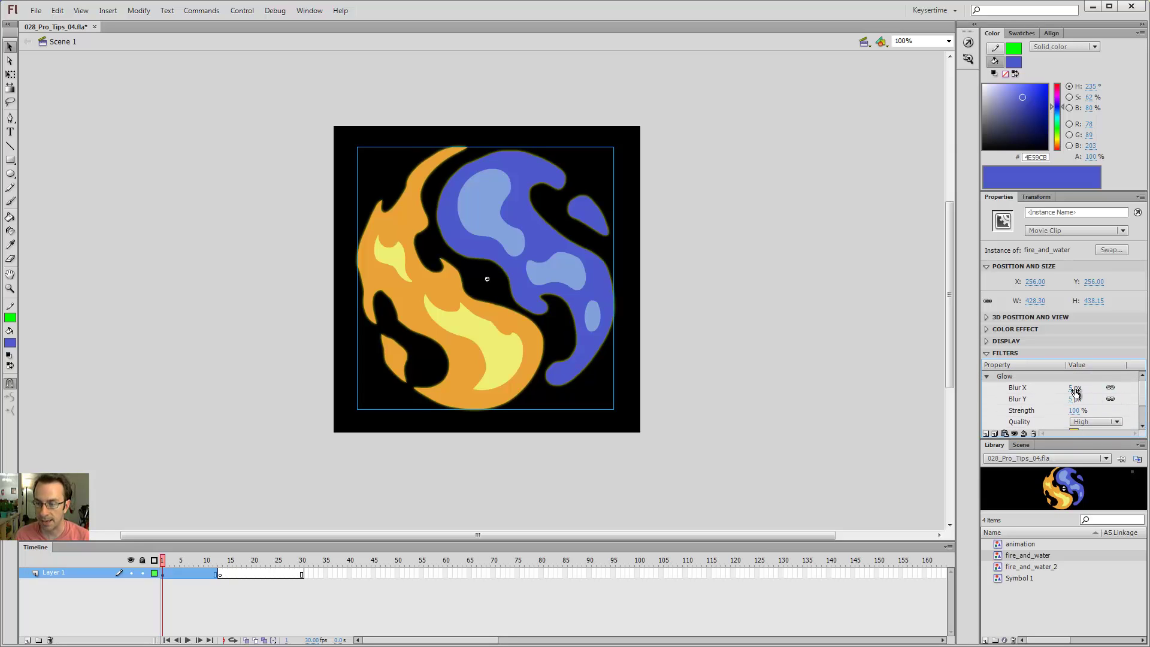
left_click_drag(1076, 389, 1101, 367)
left_click(713, 320)
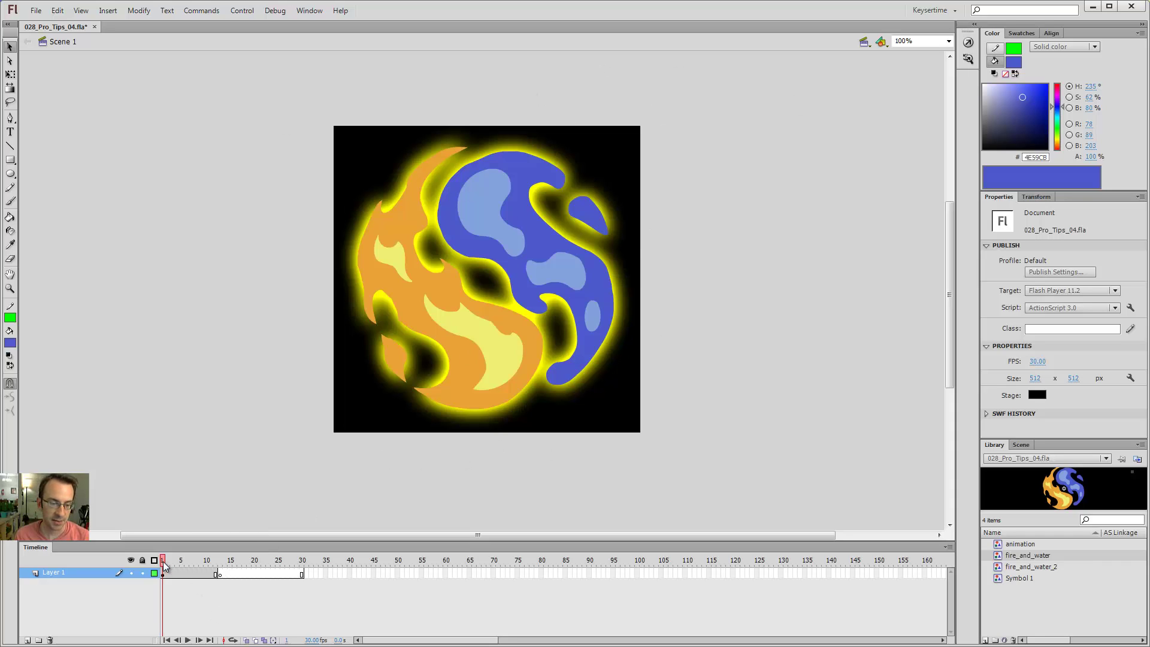
mouse_move(161, 562)
left_mouse_down()
mouse_move(215, 563)
mouse_move(160, 564)
left_mouse_up()
mouse_move(163, 560)
left_mouse_down()
mouse_move(211, 566)
mouse_move(162, 566)
left_mouse_up()
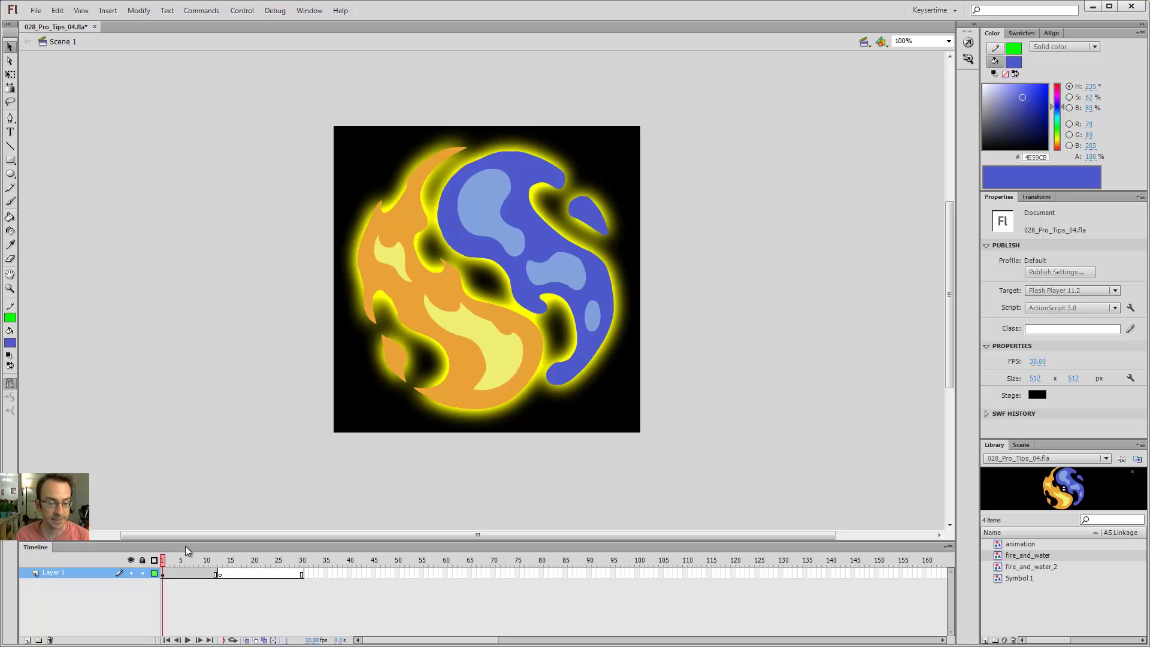
left_click(451, 355)
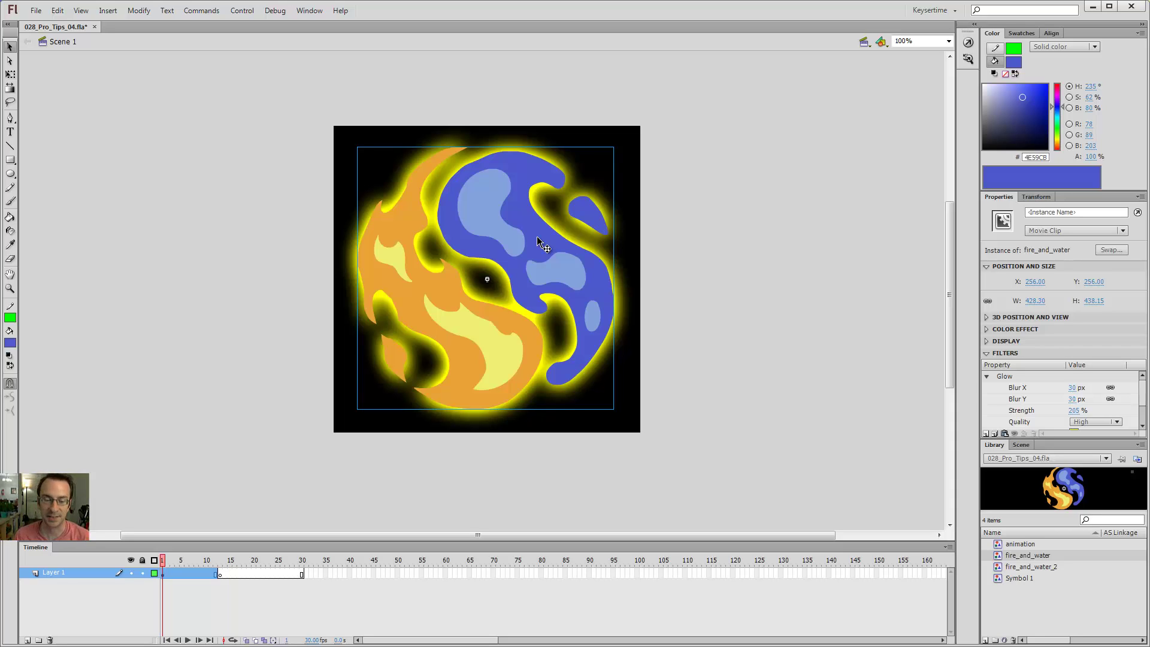
Step: Add Layer 2, open the Actions editor, and begin naming the fire_and_water instance
left_click(27, 640)
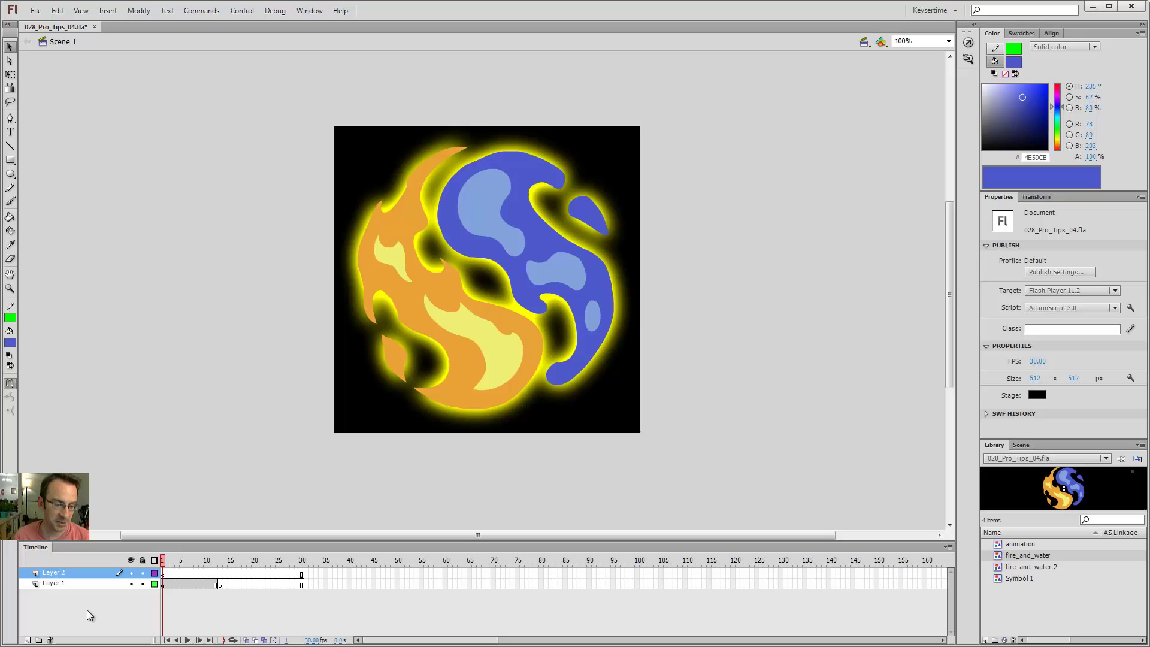
left_click(164, 574)
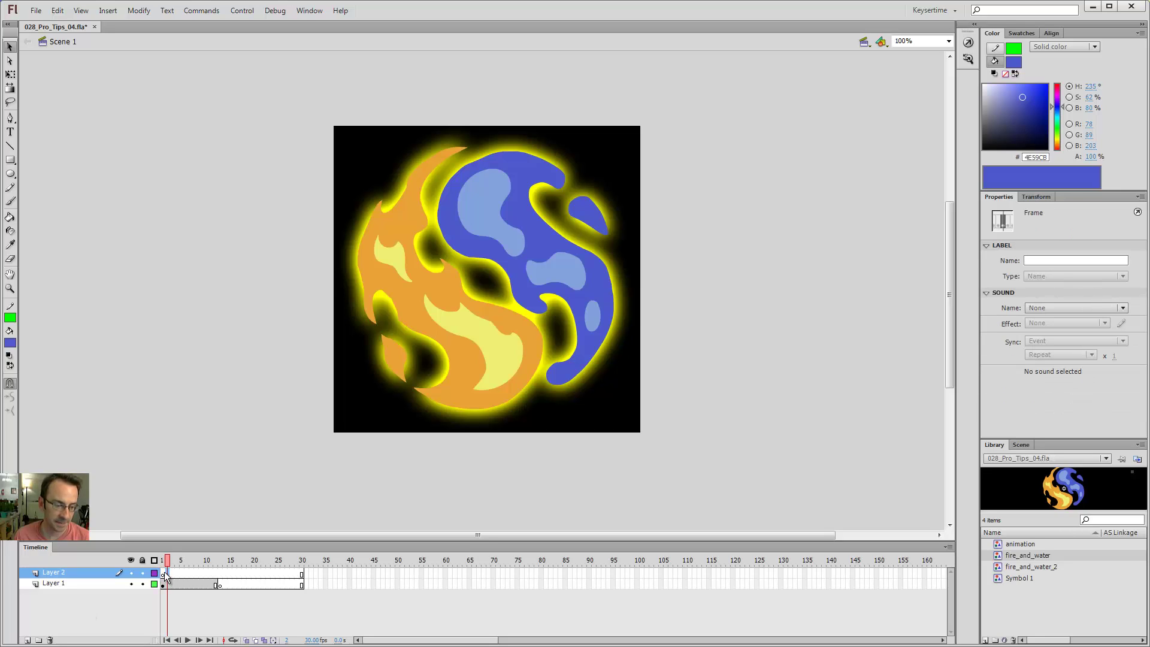
left_click(973, 26)
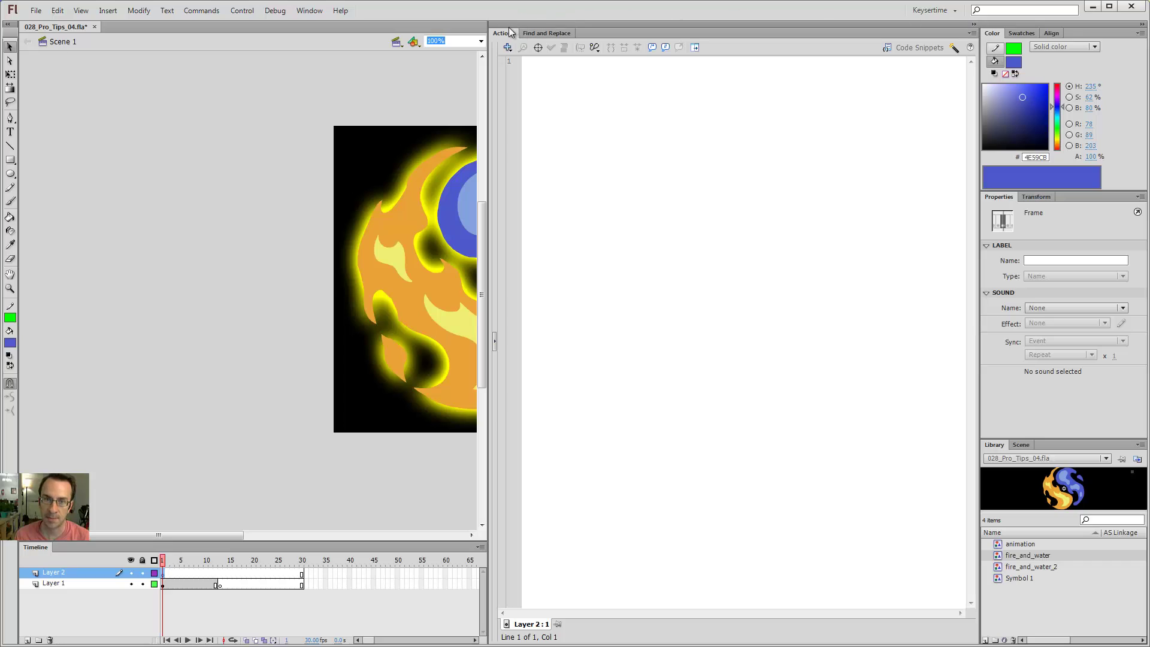
left_click(733, 133)
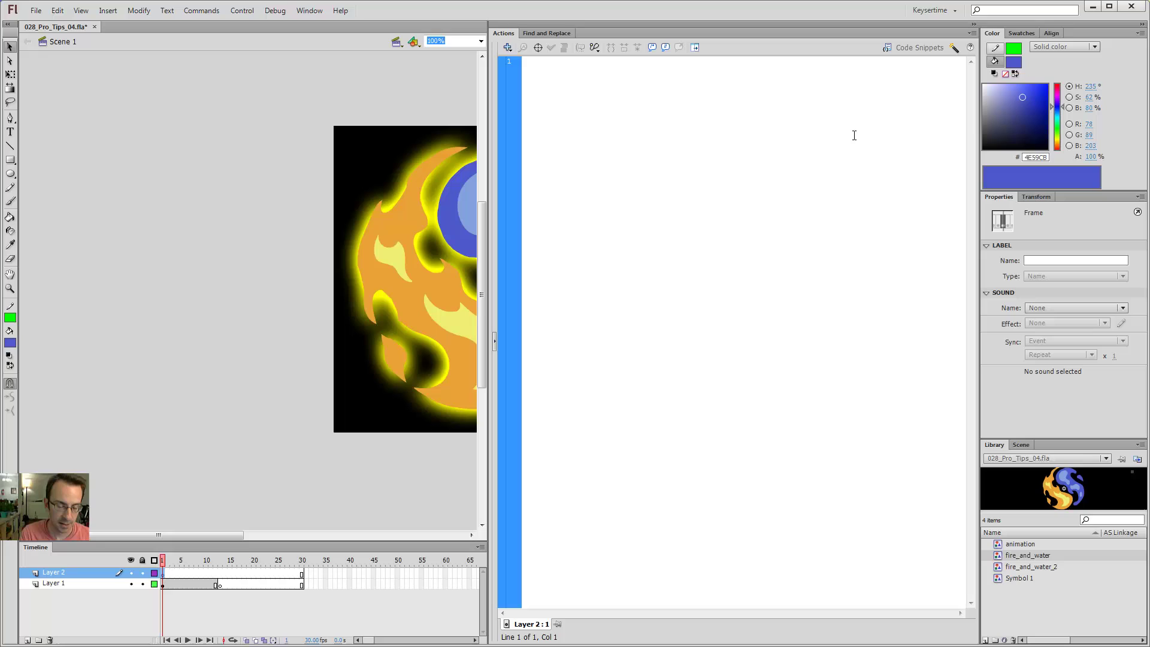
left_click(443, 305)
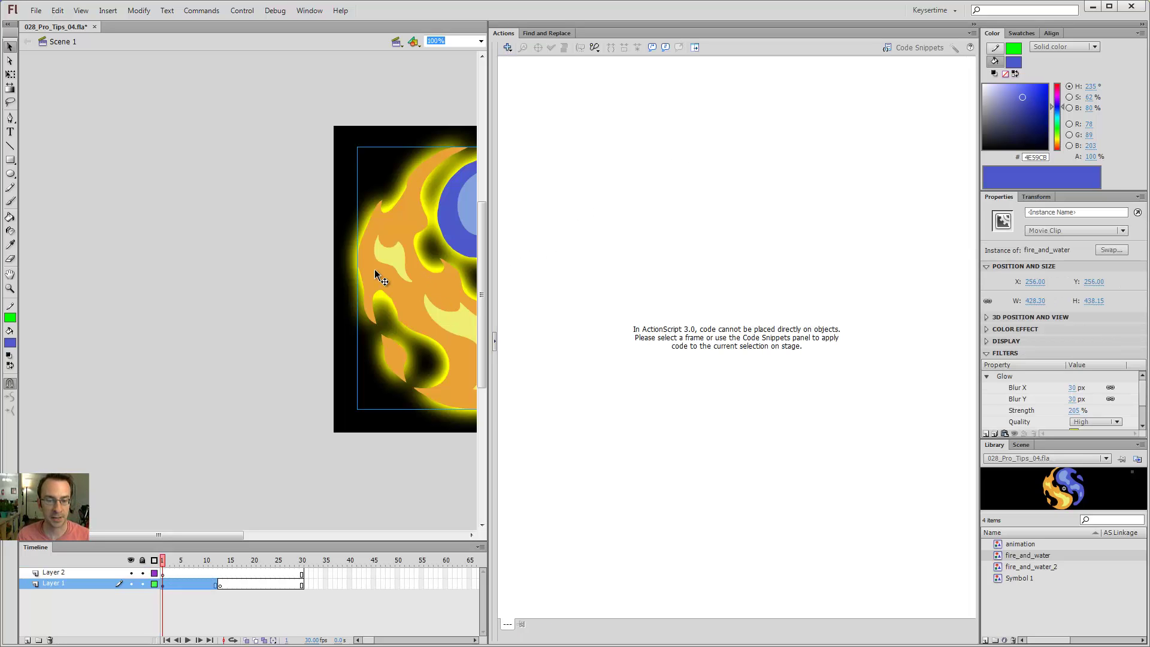
left_click(1079, 213)
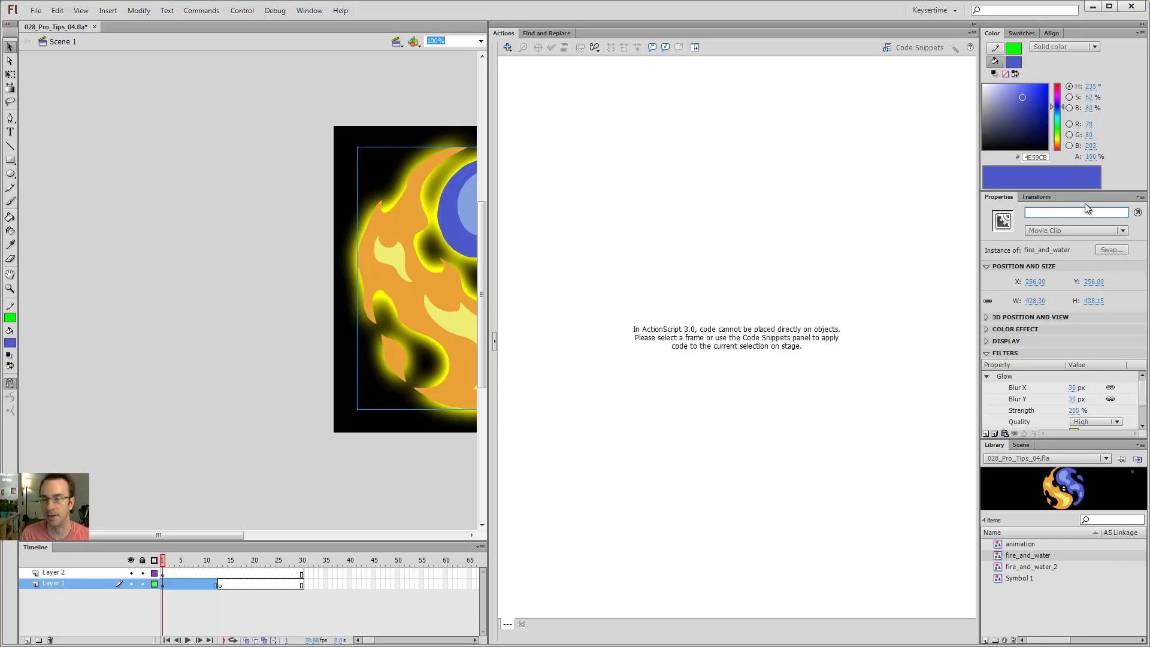
Step: Name the instance fireAnim and script Layer 2 frame 1 with fireAnim.gotoAndStop(6); stop();
type("fireAnim")
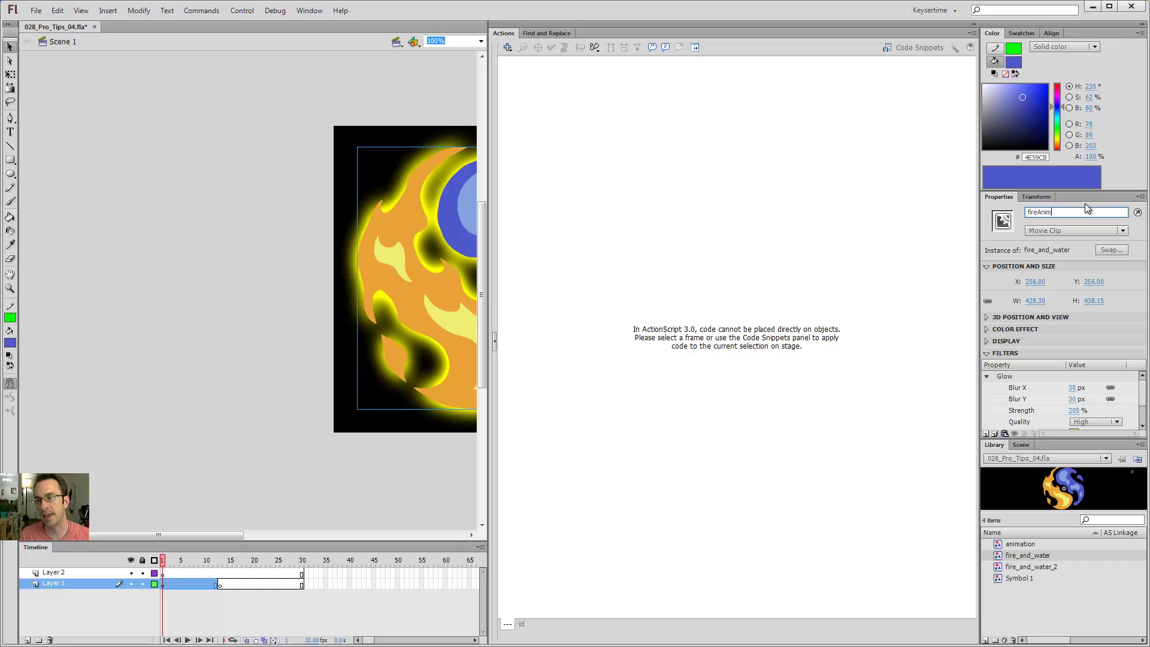
key("Return")
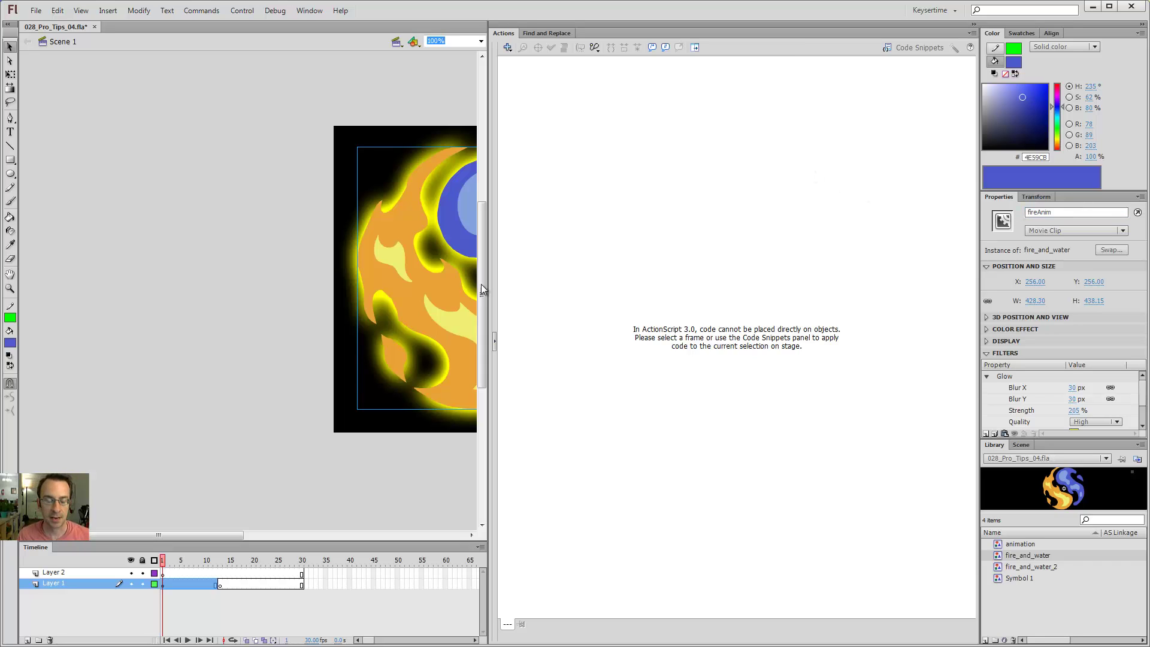
left_click(163, 574)
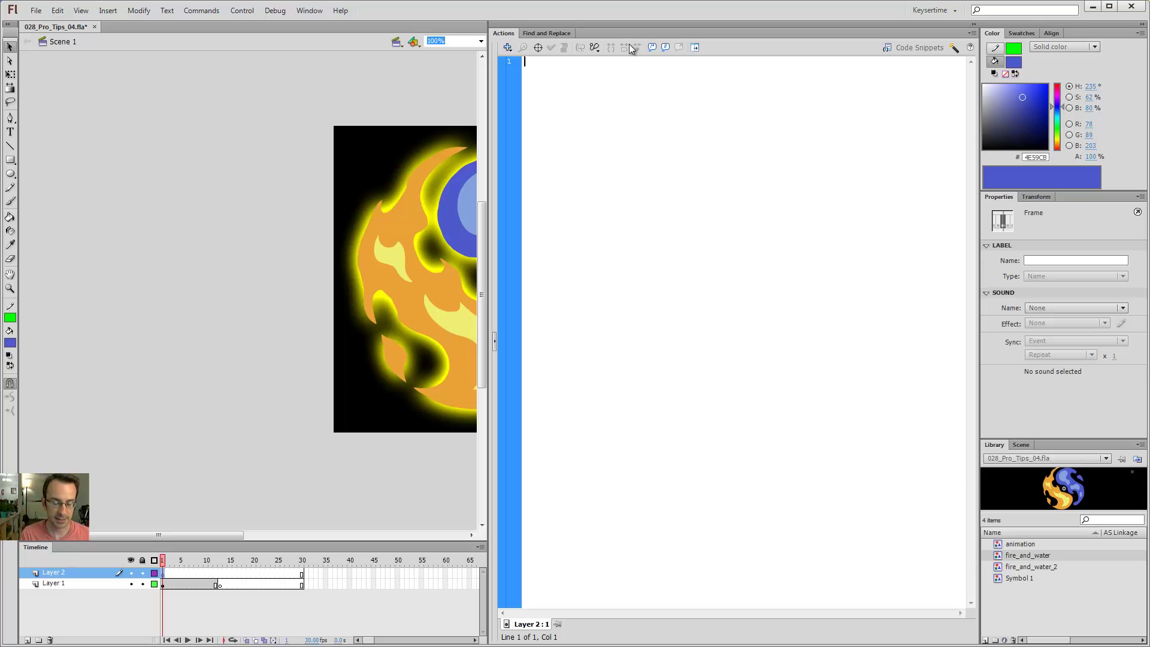
type("fireAnim.gotoAndStop(")
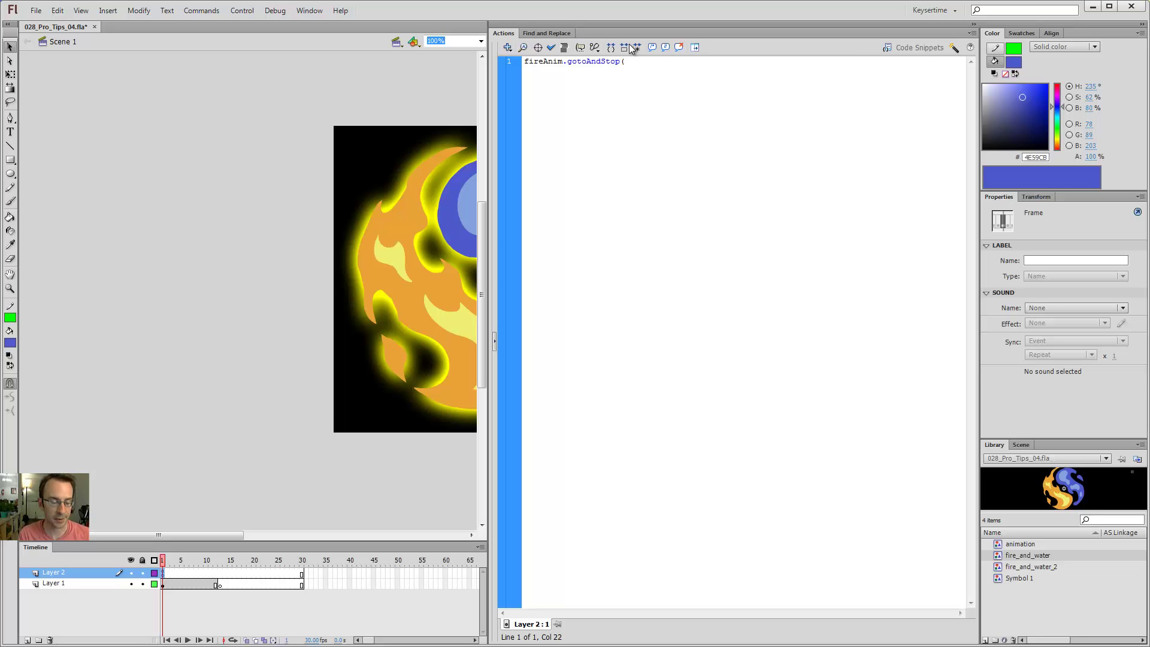
type(");")
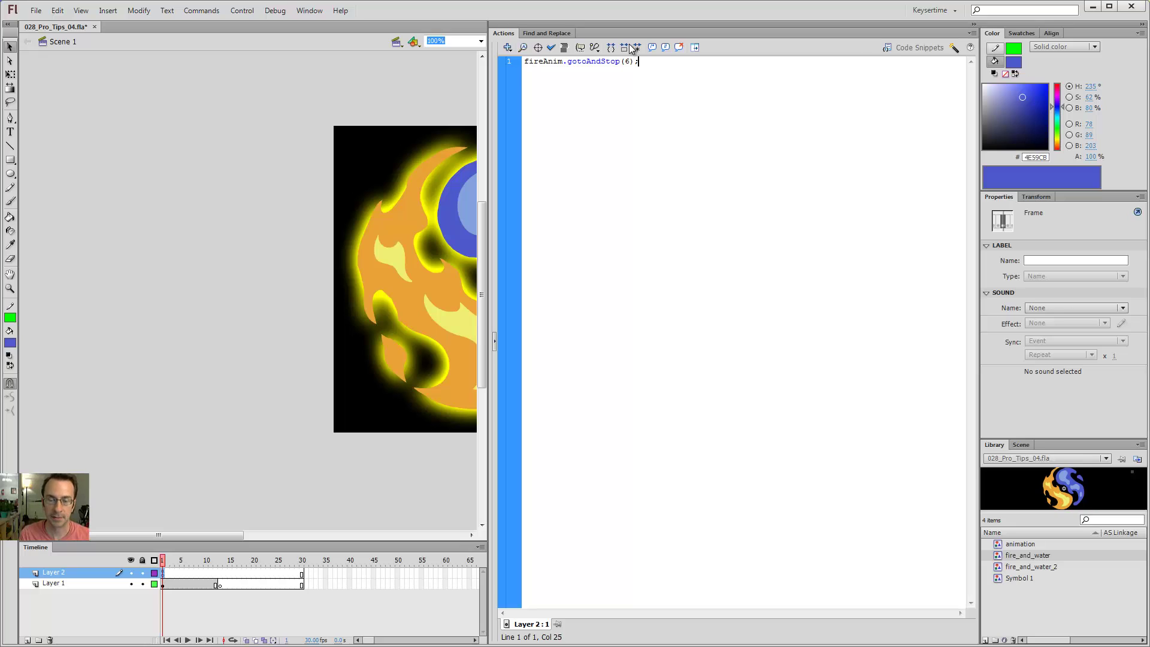
Step: Test the movie twice with Ctrl+Enter, closing the preview window each time
key("ctrl+Return")
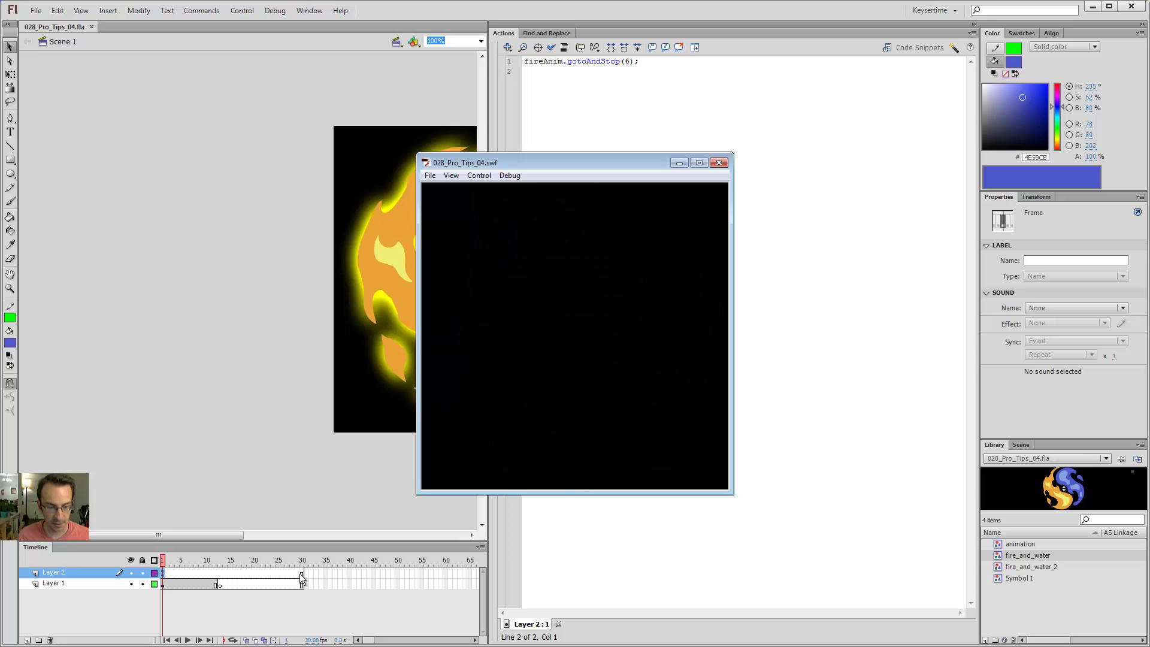
left_click(163, 574)
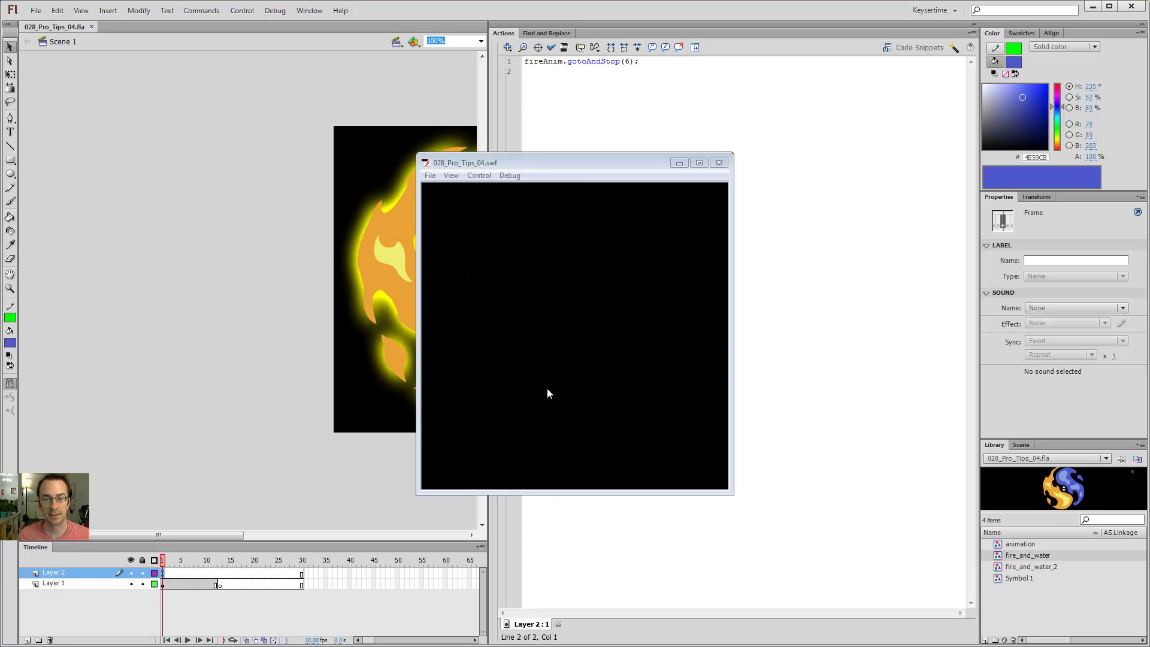
left_click(719, 163)
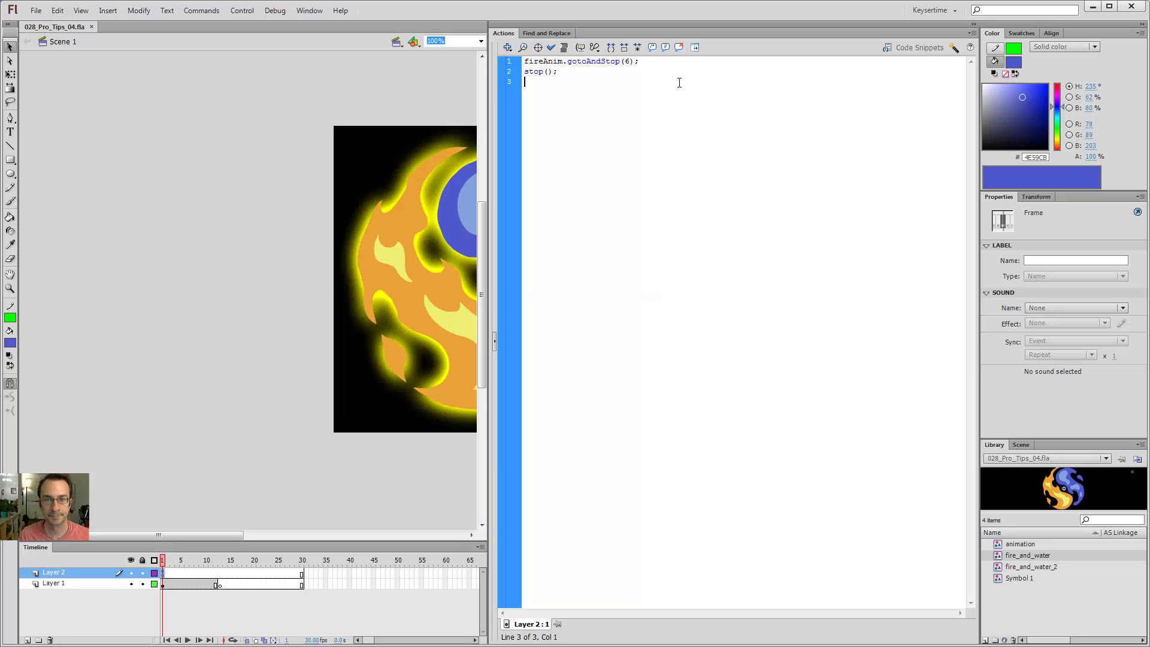
key("ctrl+Return")
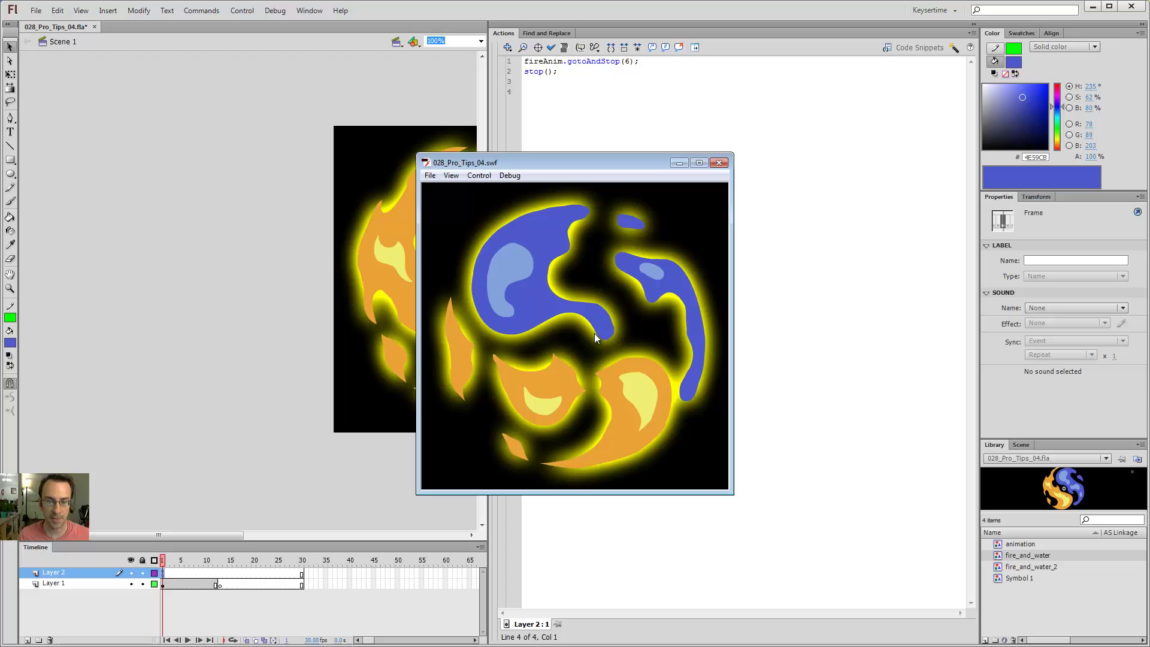
left_click(719, 163)
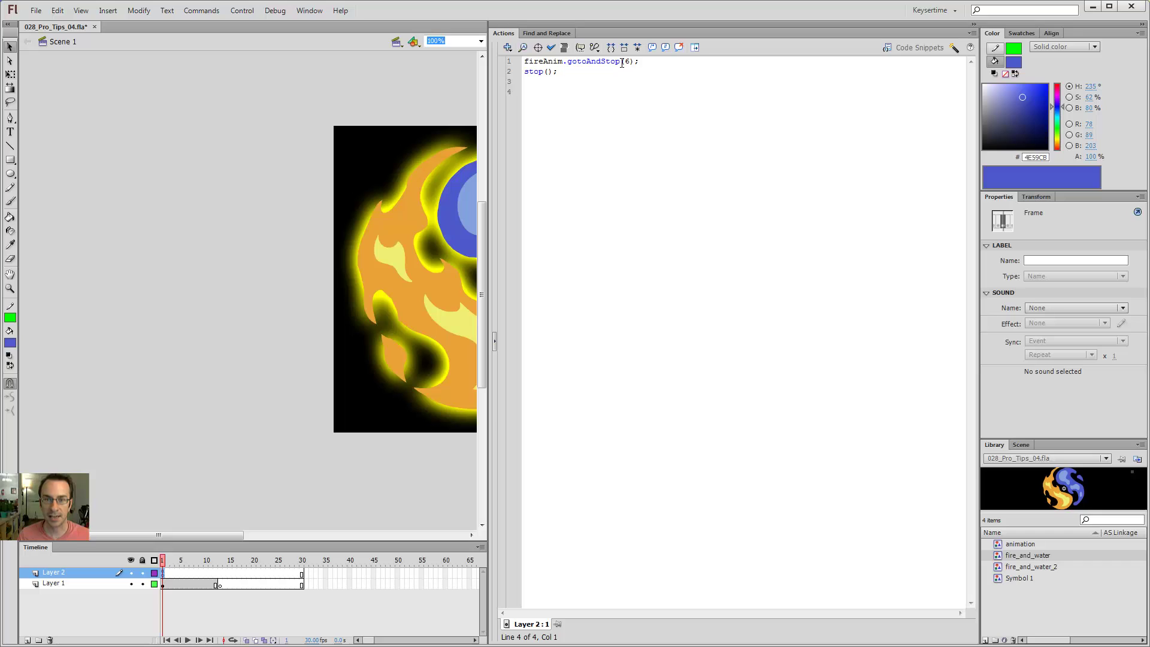
Step: Change the script to fireAnim.play(), test the movie, and close the preview
left_click_drag(621, 63, 571, 64)
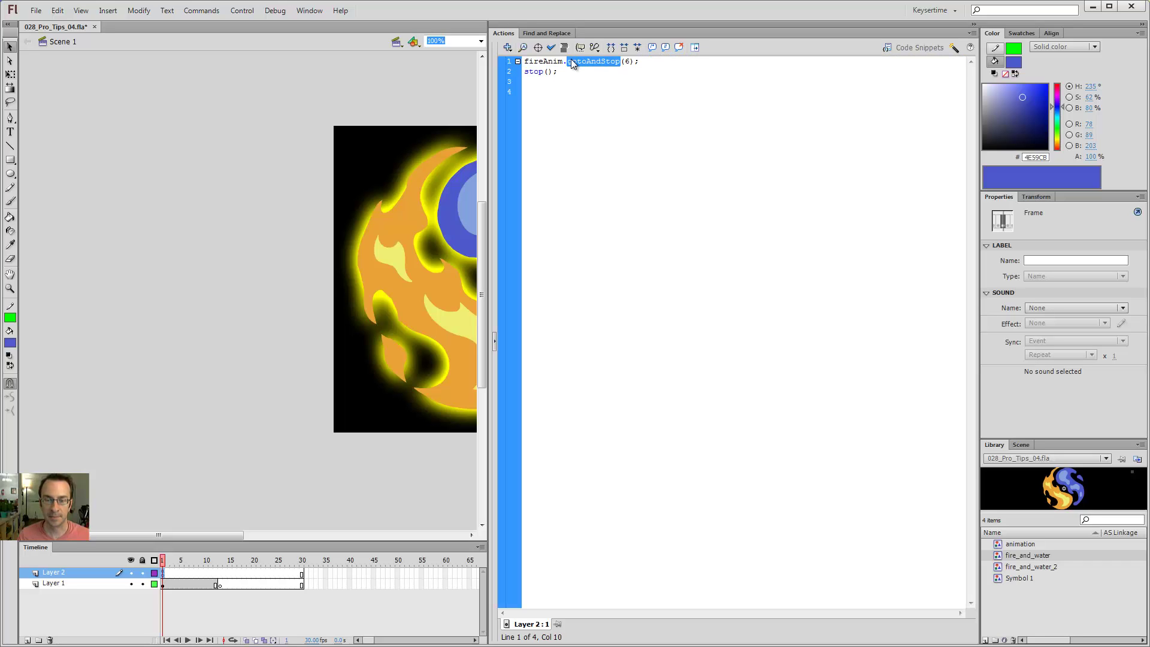
type("play")
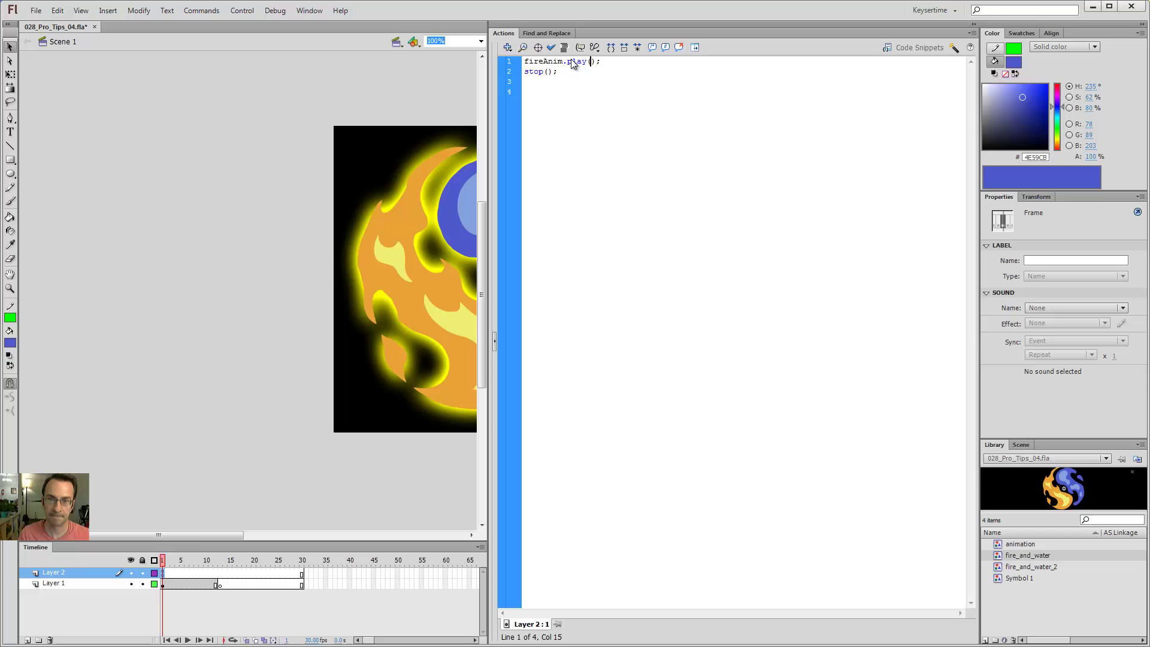
key("ctrl+Return")
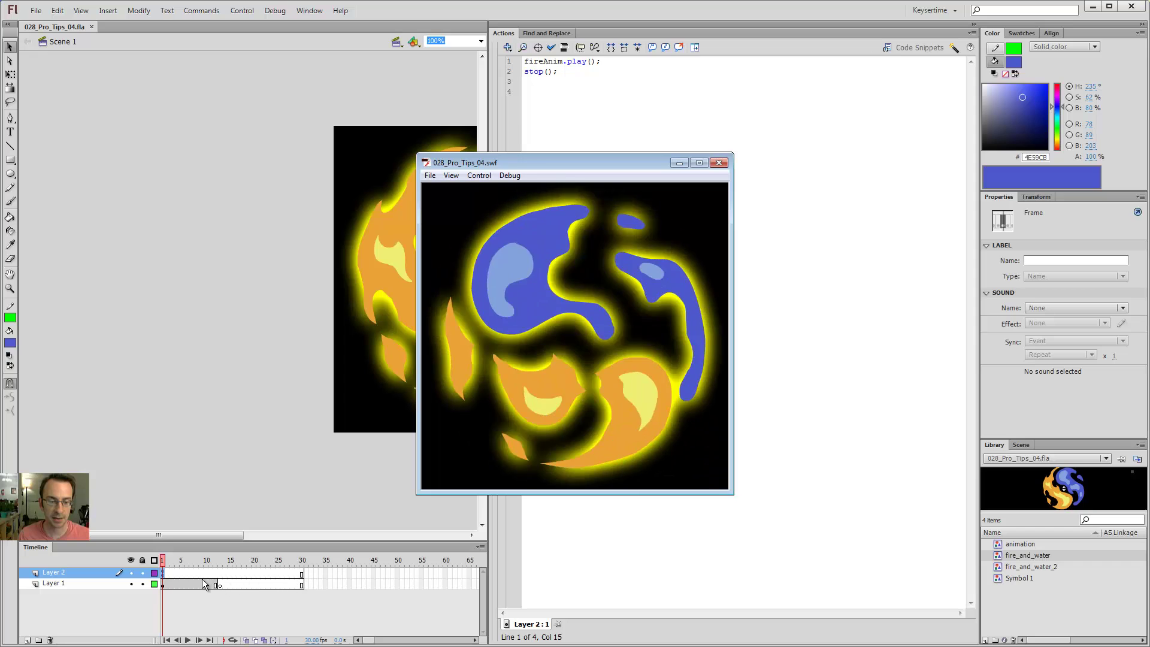
left_click(168, 576)
left_click(163, 574)
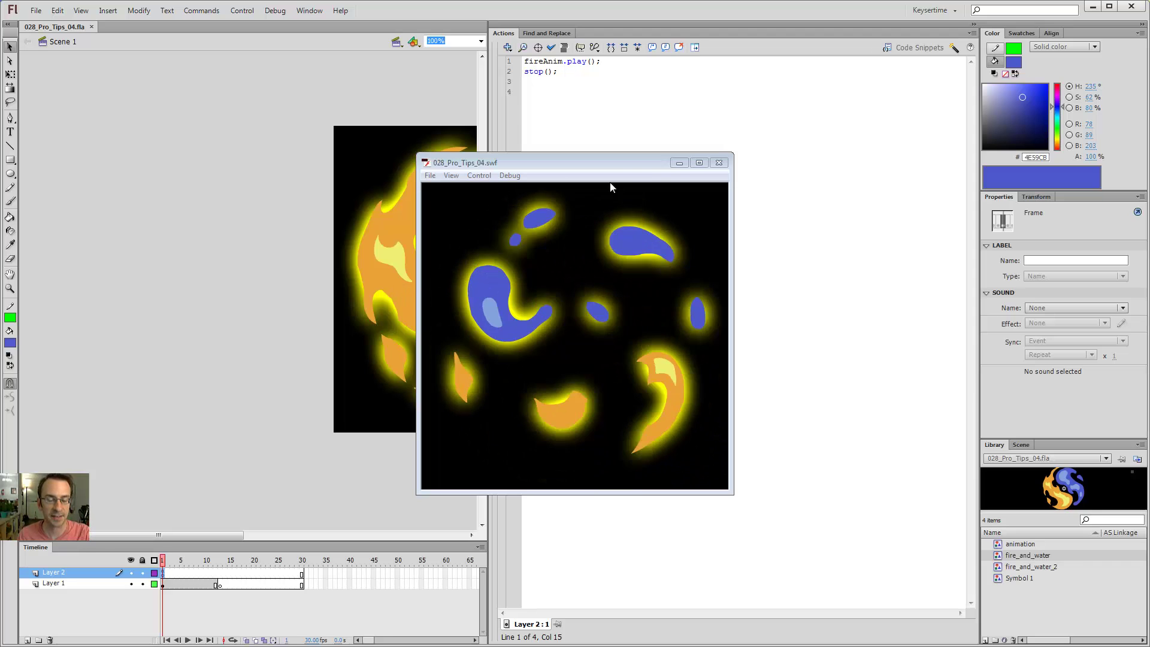
left_click(720, 164)
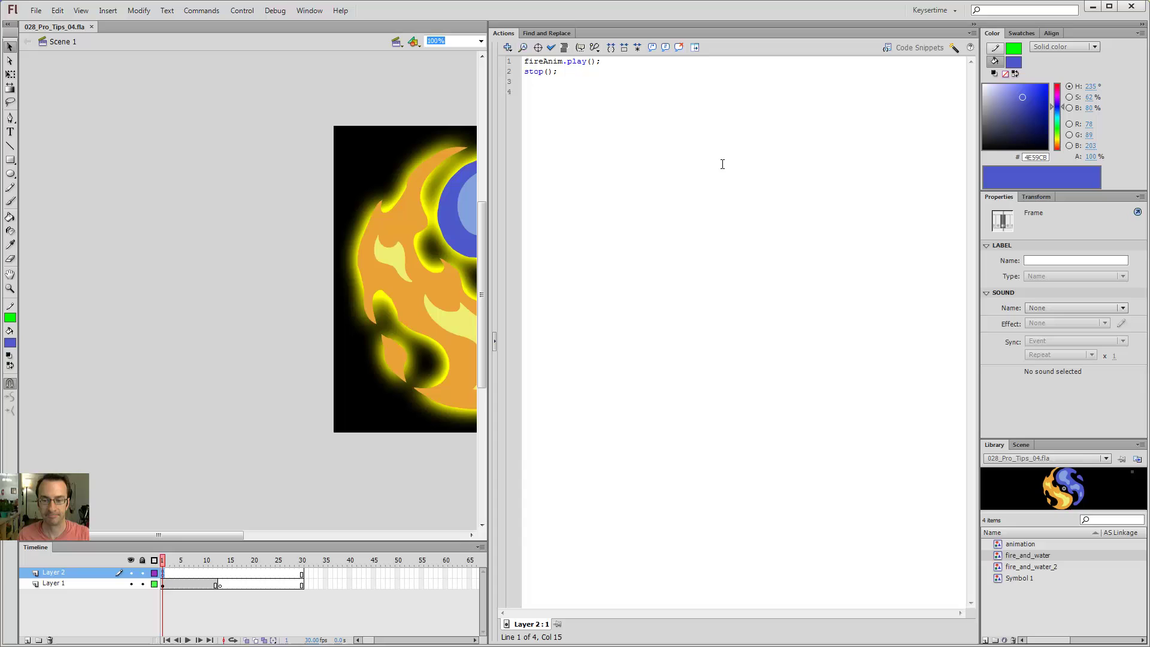
Step: Hide the Actions panel and set the instance type to Graphic, after briefly retrying Movie Clip
left_click(454, 334)
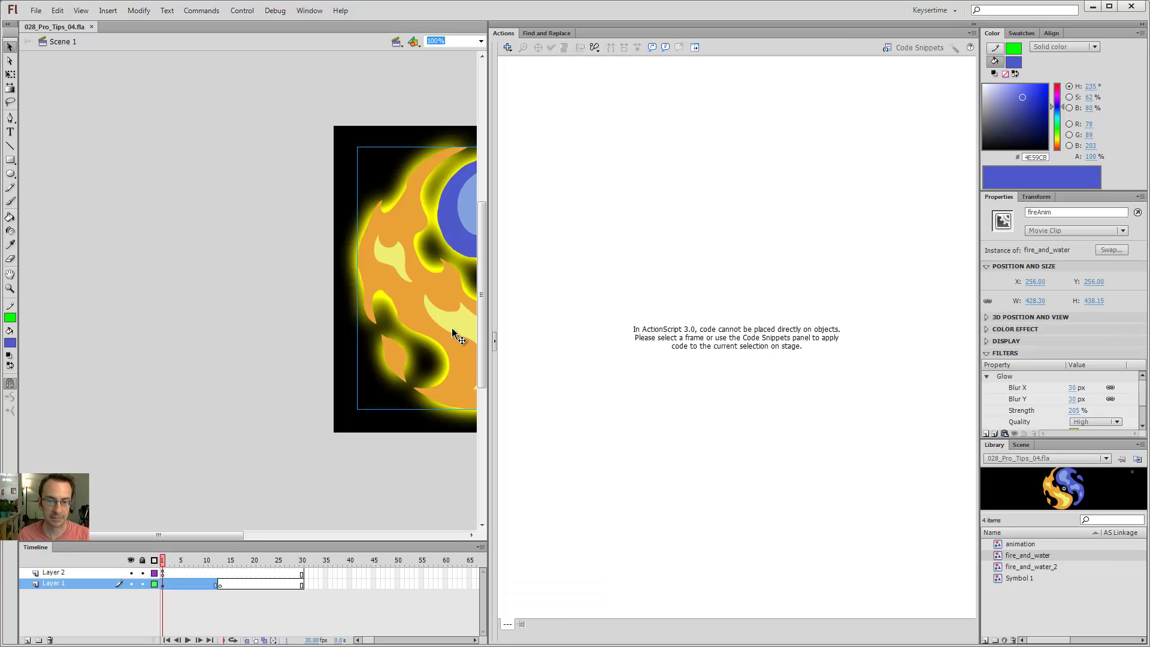
left_click(975, 25)
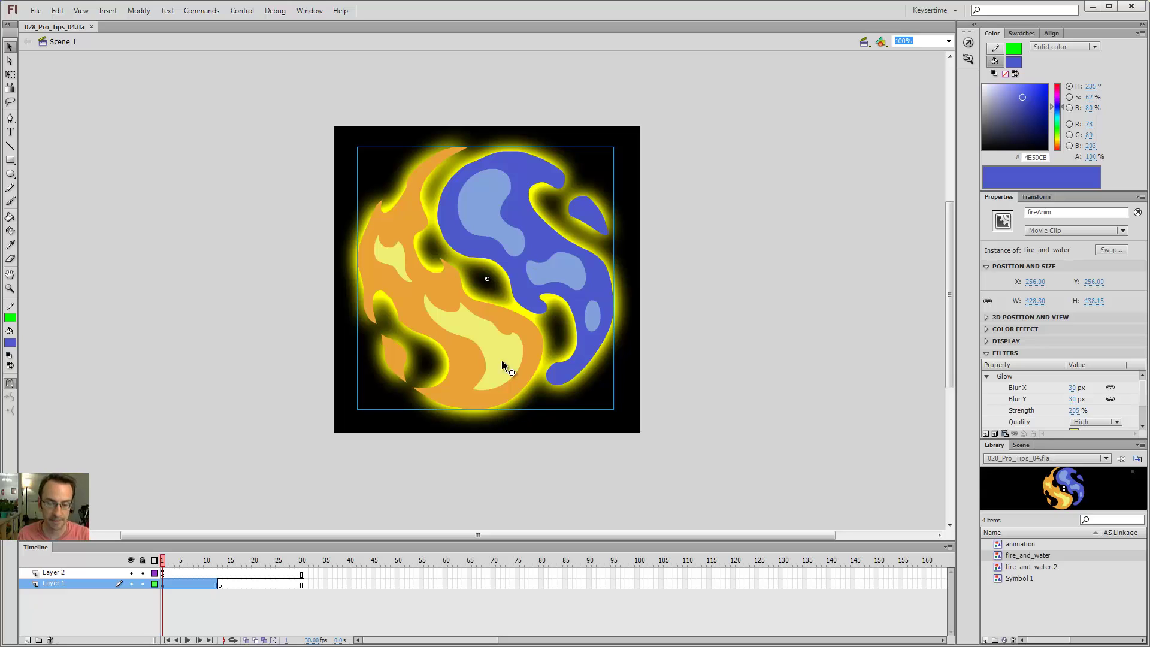
left_click(1053, 232)
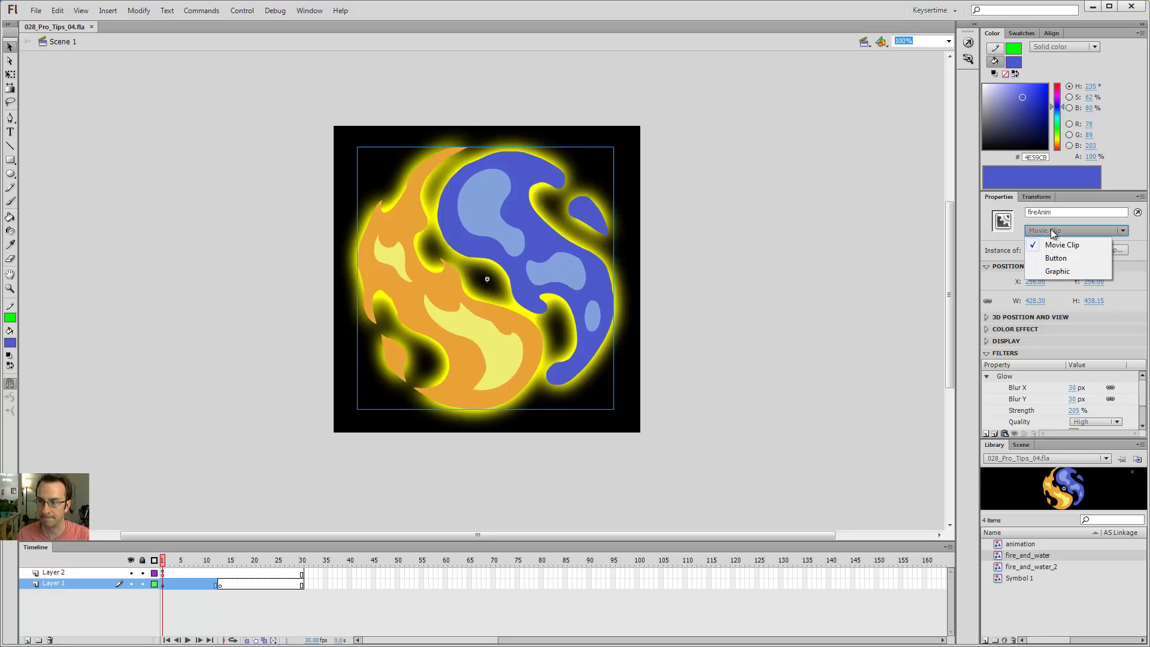
left_click(1058, 271)
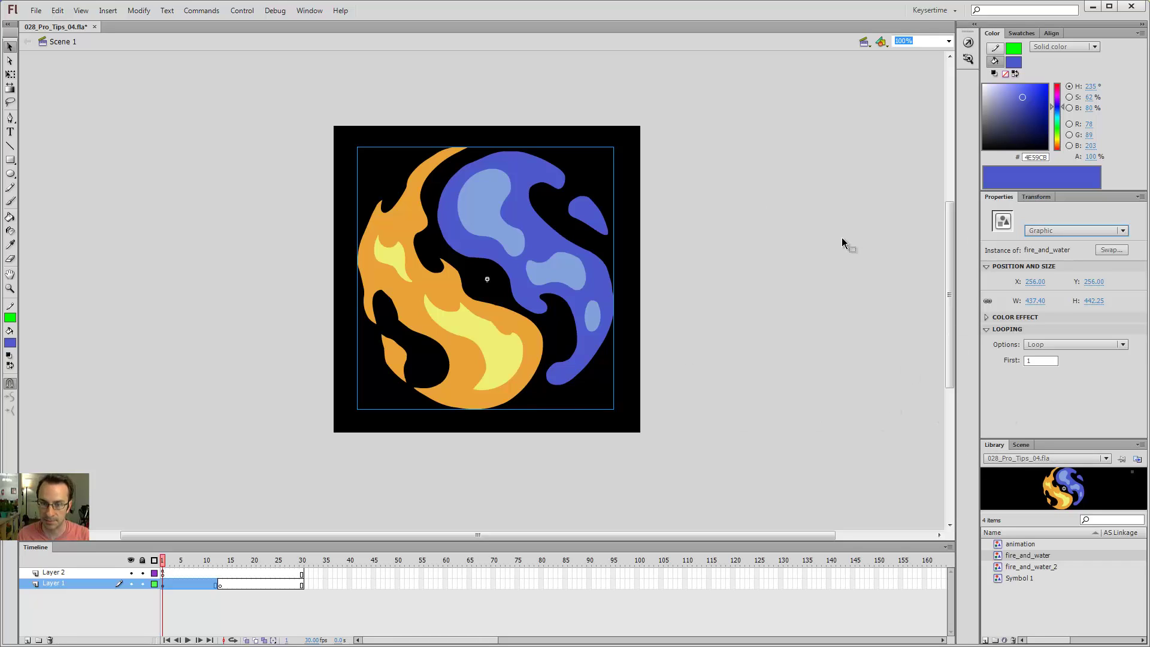
left_click(1060, 231)
left_click(1062, 245)
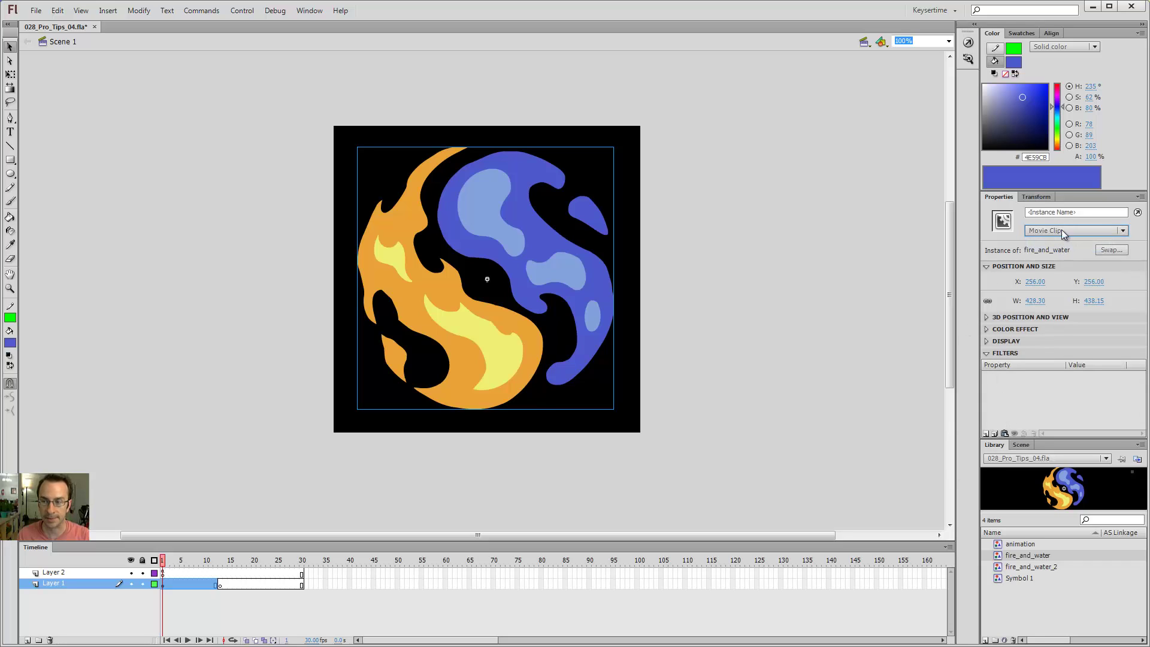
left_click(1060, 232)
left_click(1060, 270)
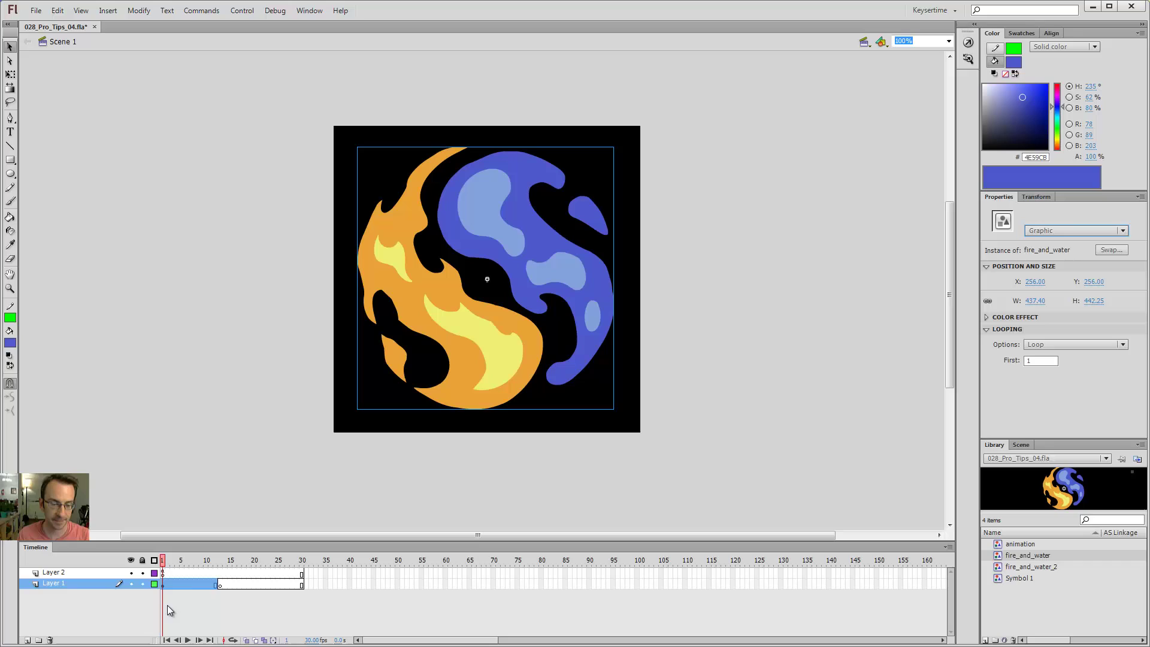
Step: Delete Layer 2, enter fire_and_water, and convert the yellow flame fill into a movie clip
left_click(55, 575)
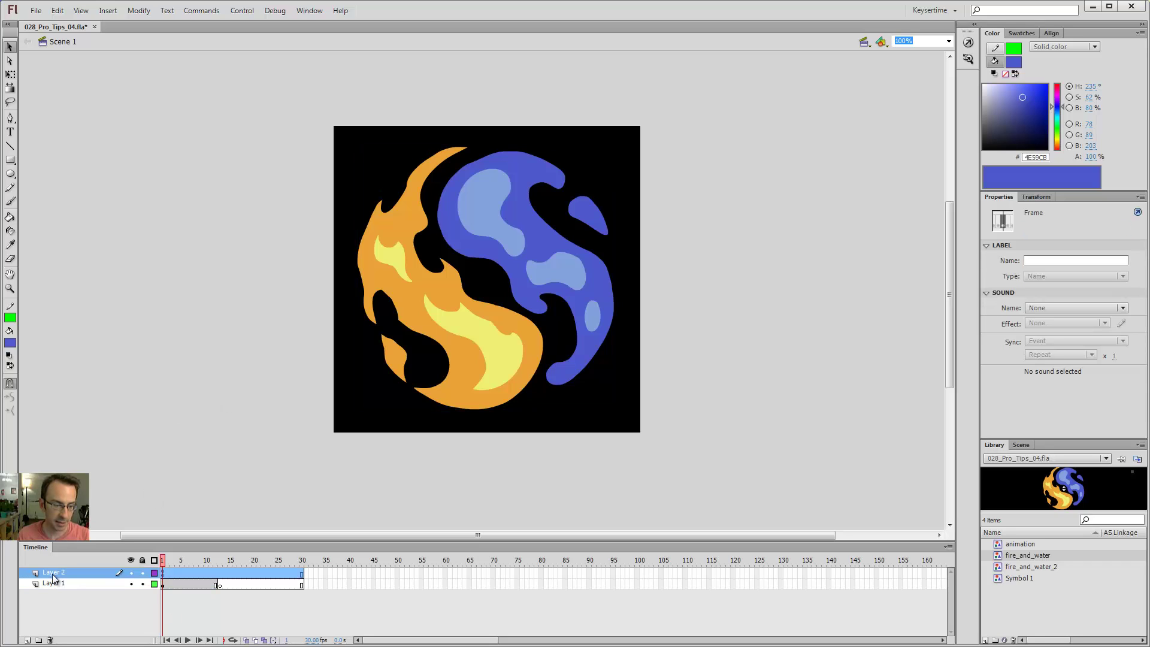
left_click(49, 639)
double_click(495, 342)
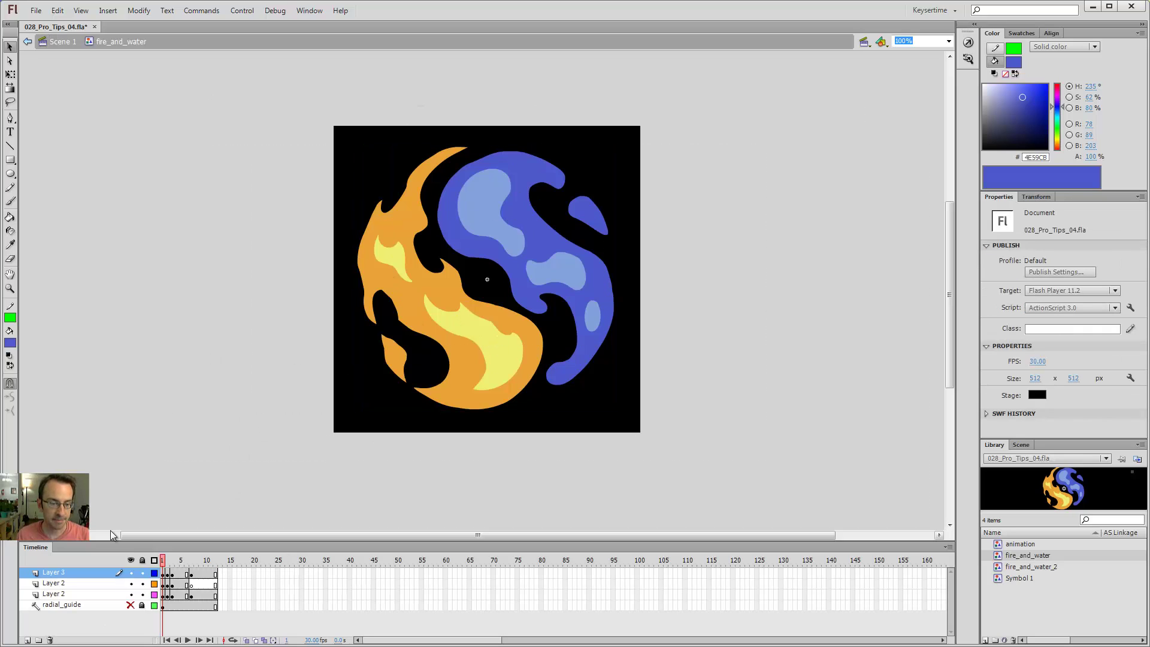
left_click(166, 587)
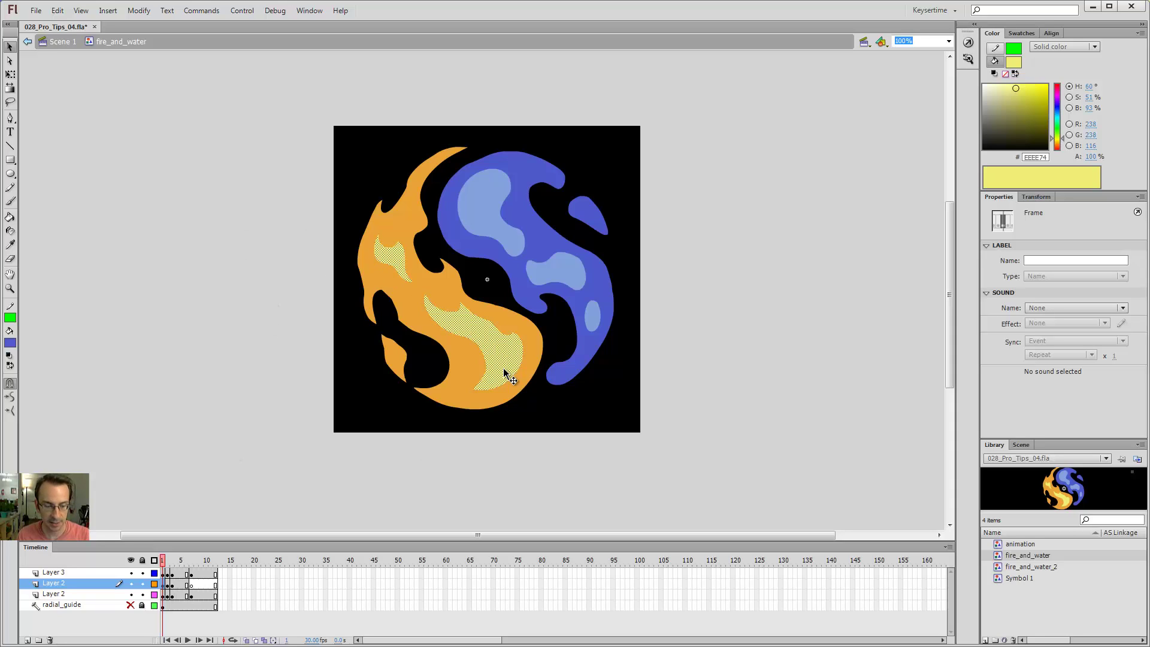
key("F8")
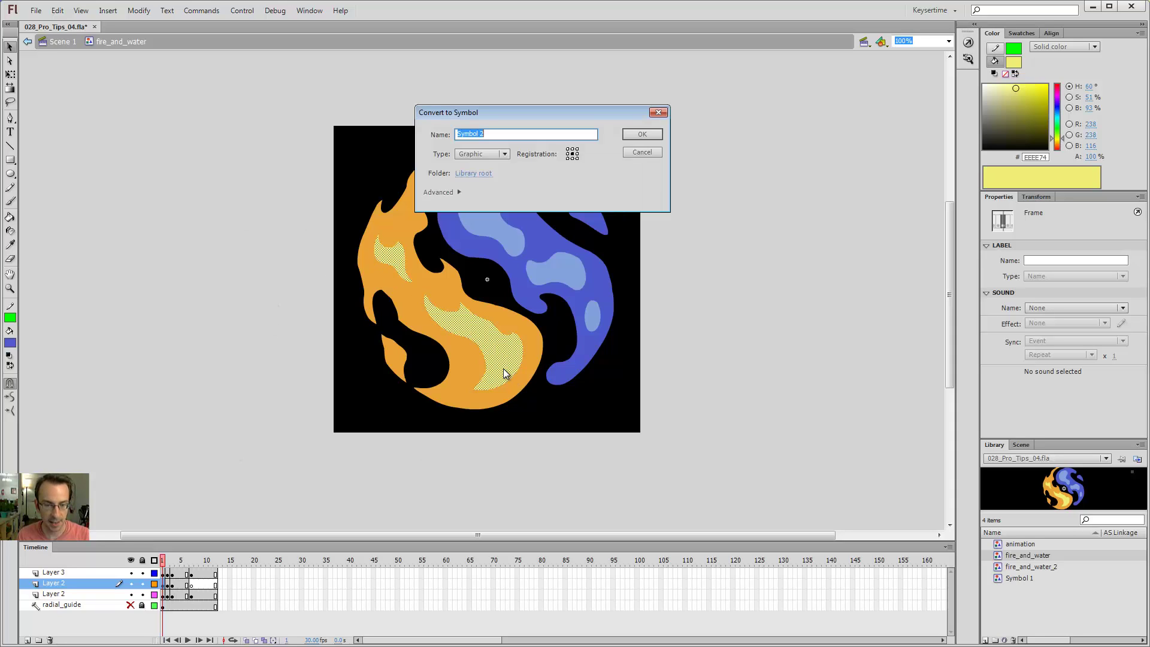
left_click(489, 155)
left_click(480, 164)
left_click(637, 136)
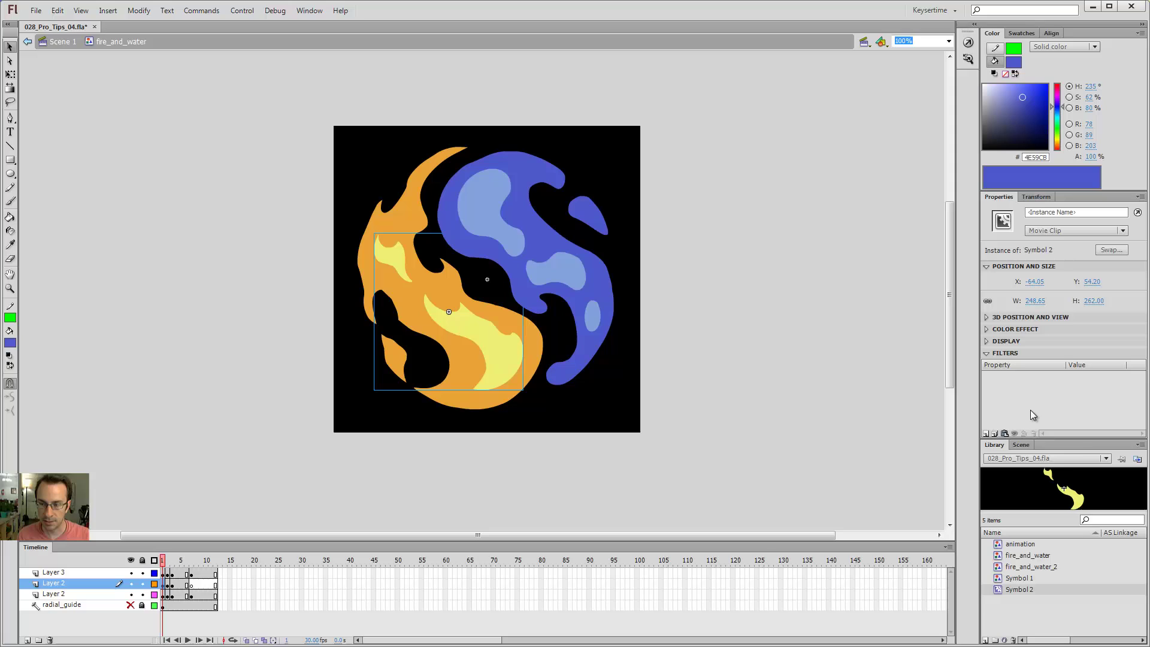
Step: Give the flame clip a yellow High-quality Glow with 10 px blur and 200% strength
left_click(986, 433)
left_click(1008, 519)
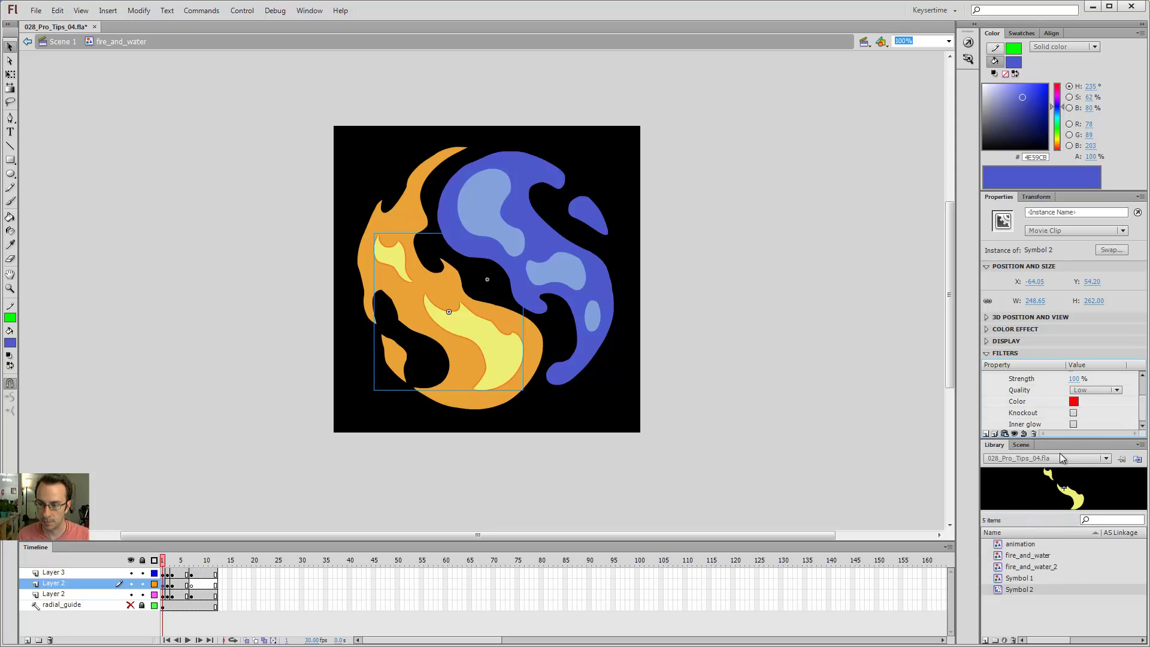
left_click(1074, 401)
left_click(477, 328)
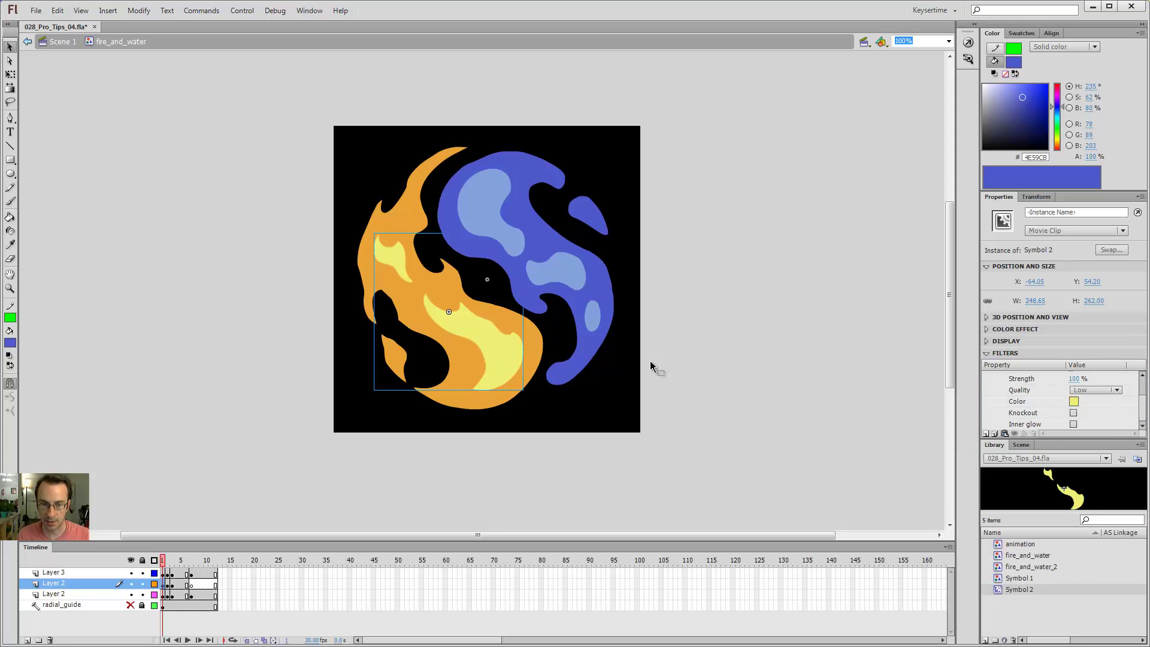
left_click(1112, 390)
left_click(1096, 424)
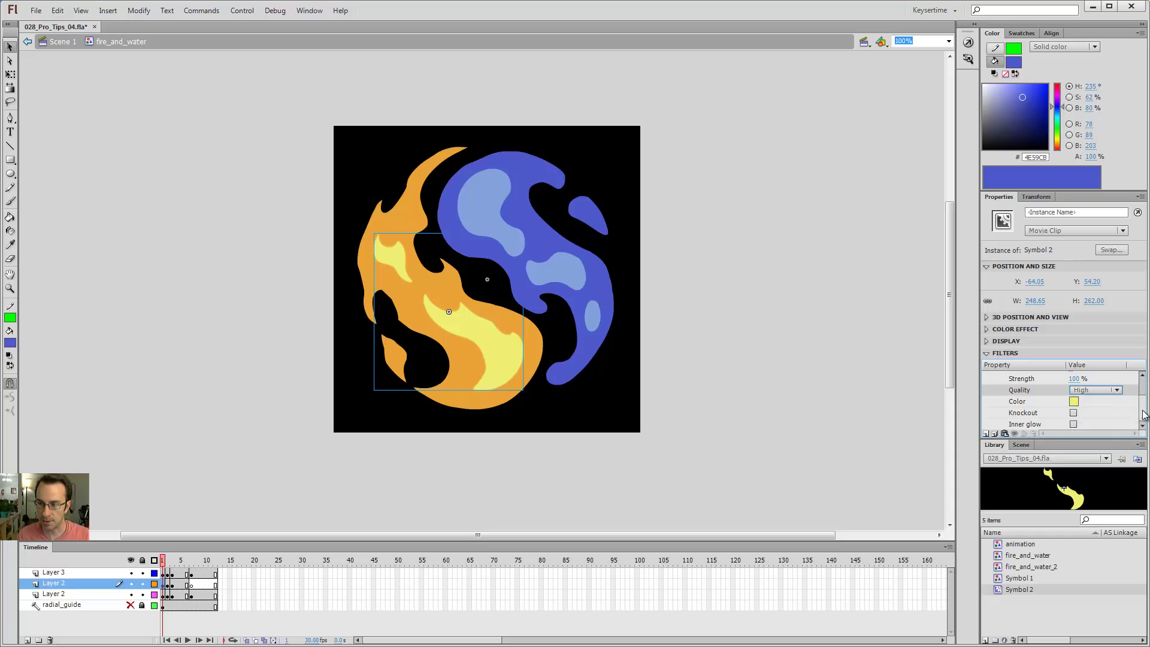
scroll(1143, 414, "up", 2)
left_click(1072, 378)
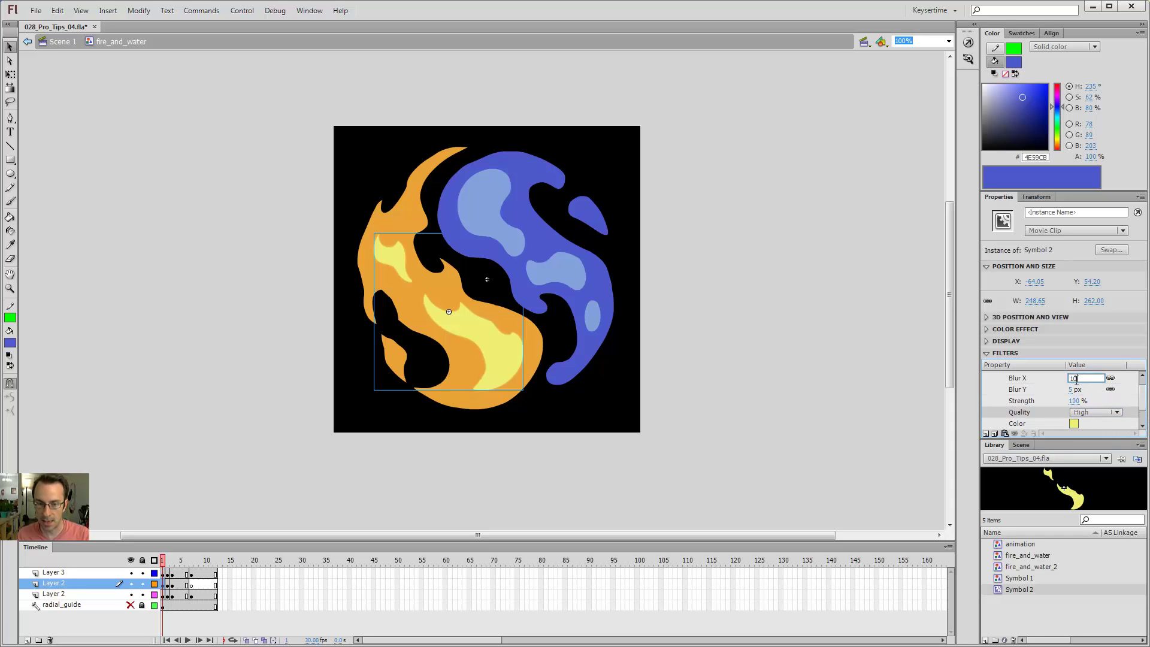
key("Return")
left_click(1075, 401)
type("2")
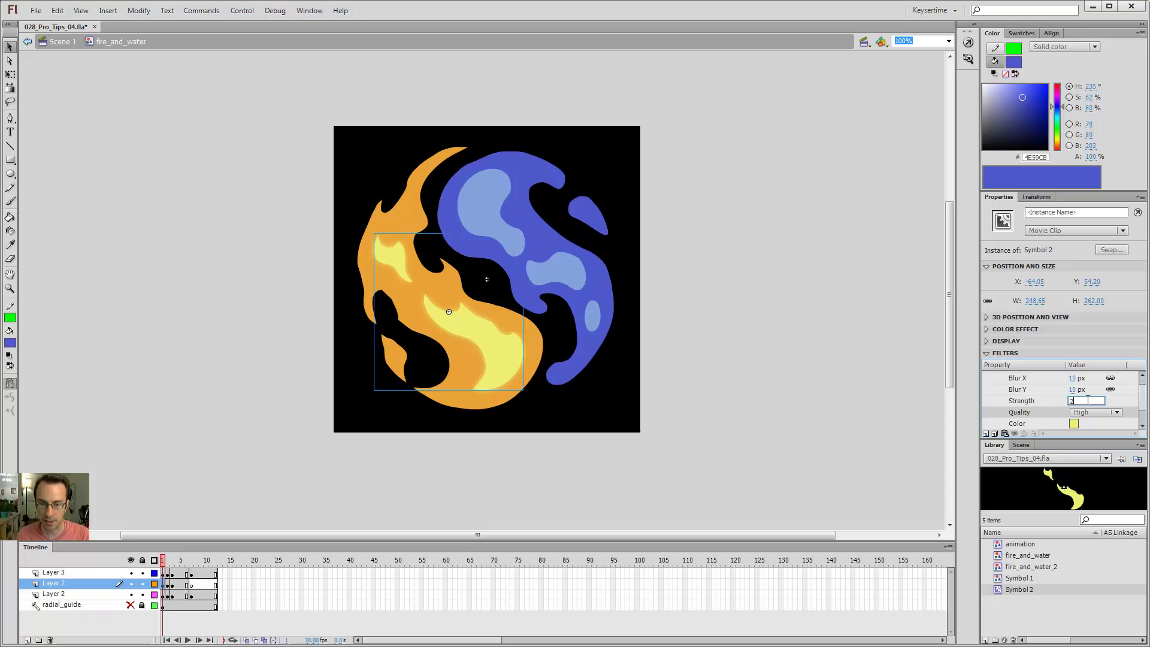
type("00")
key("Return")
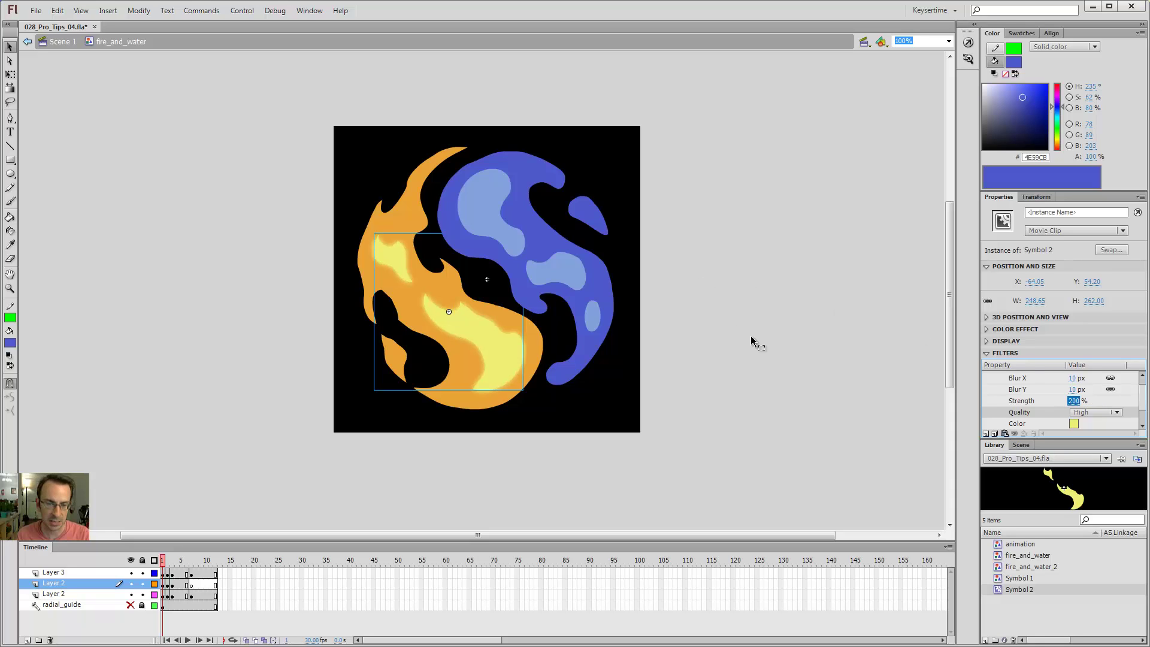
left_click(753, 342)
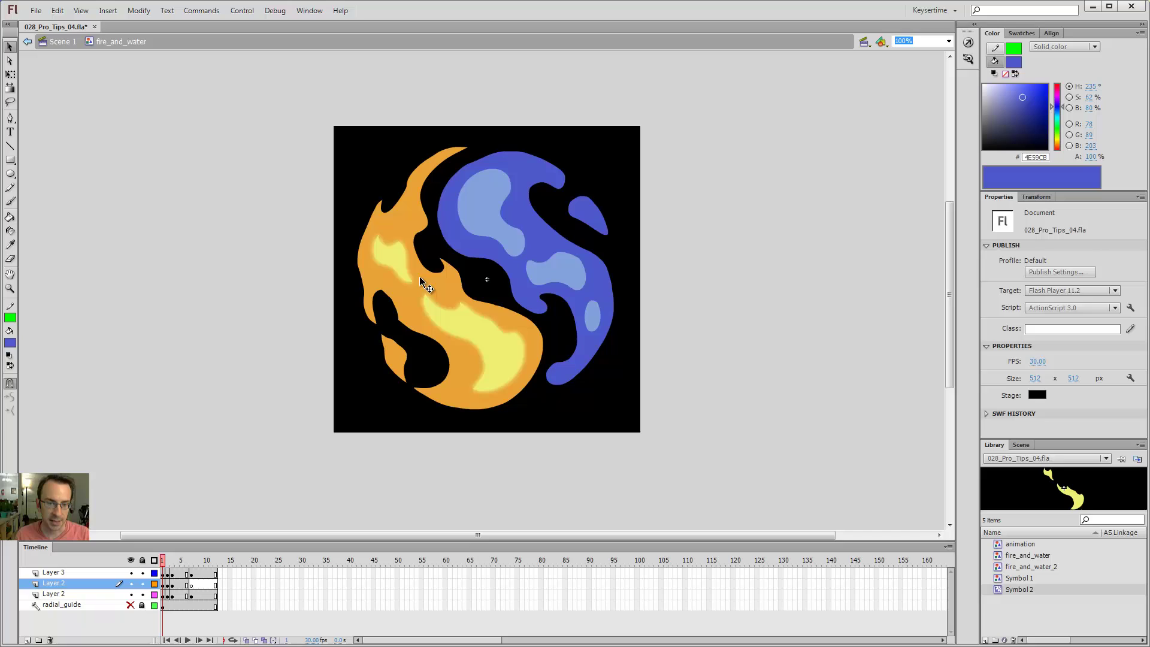
Step: Convert the orange fire fill, including its lower-left piece, into movie clip Symbol 3
left_click(441, 279)
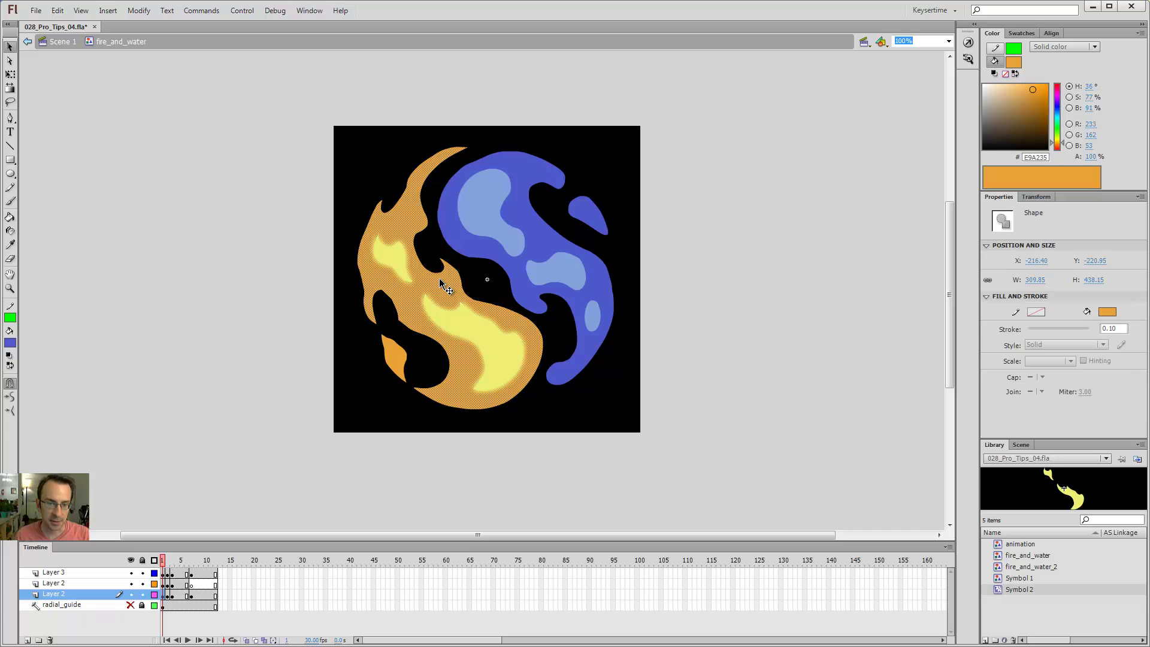
left_click(399, 358, "shift")
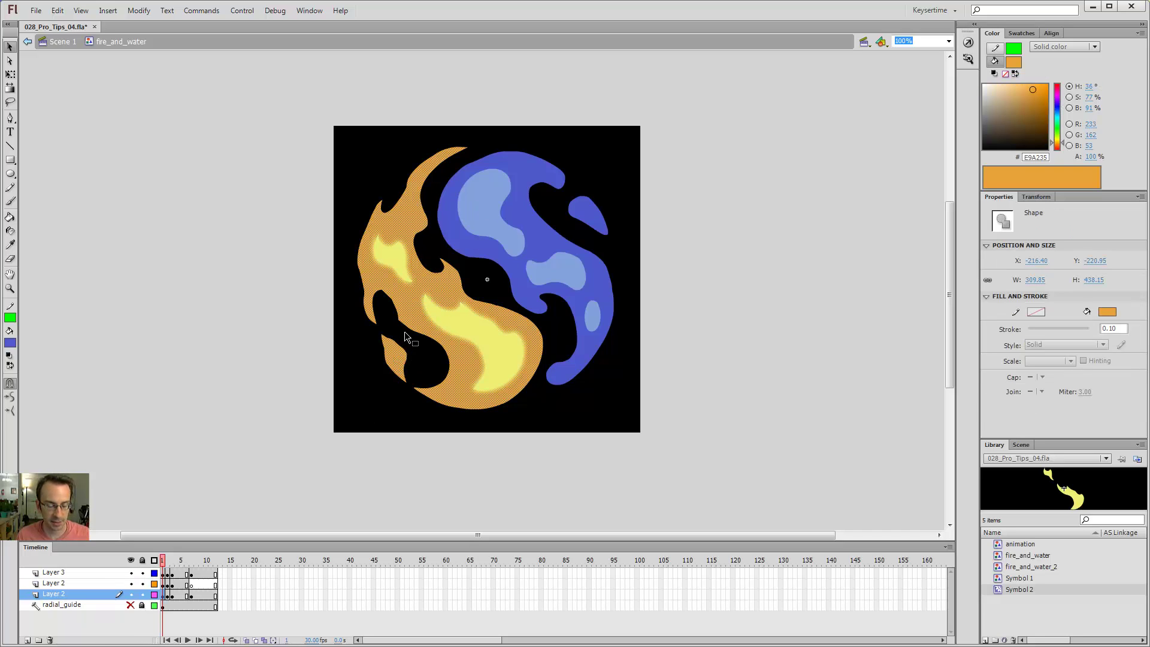
key("F8")
key("Return")
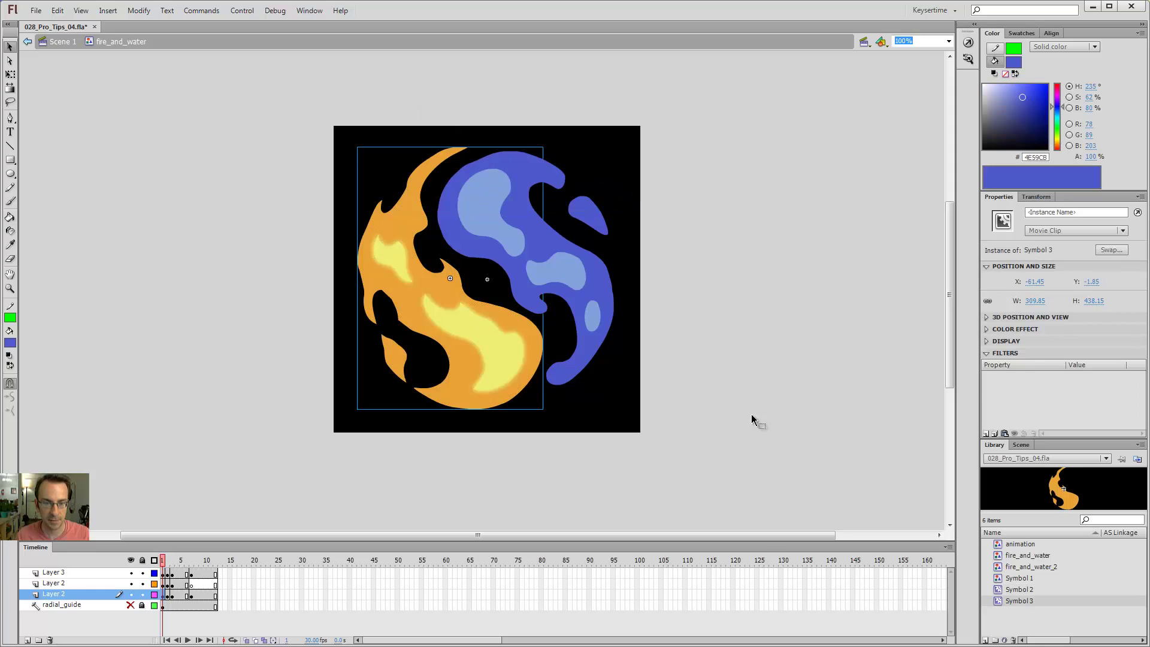
Step: Add an orange High-quality Glow with 10 px blur and 200% strength to Symbol 3
left_click(990, 436)
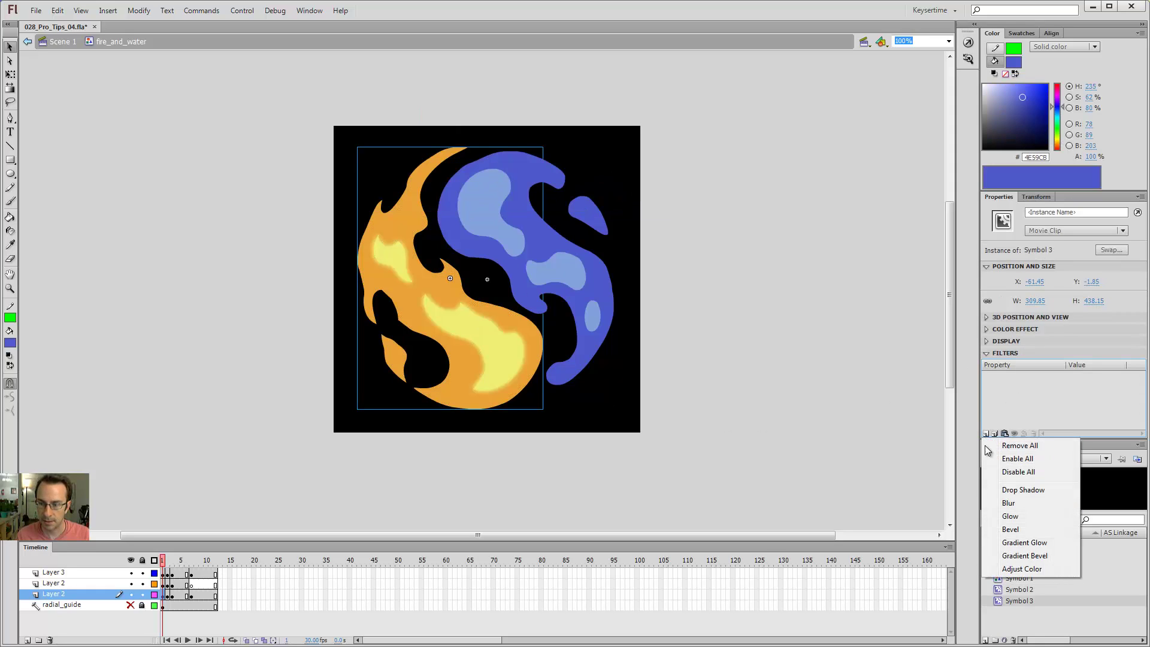
left_click(1009, 521)
left_click(1074, 401)
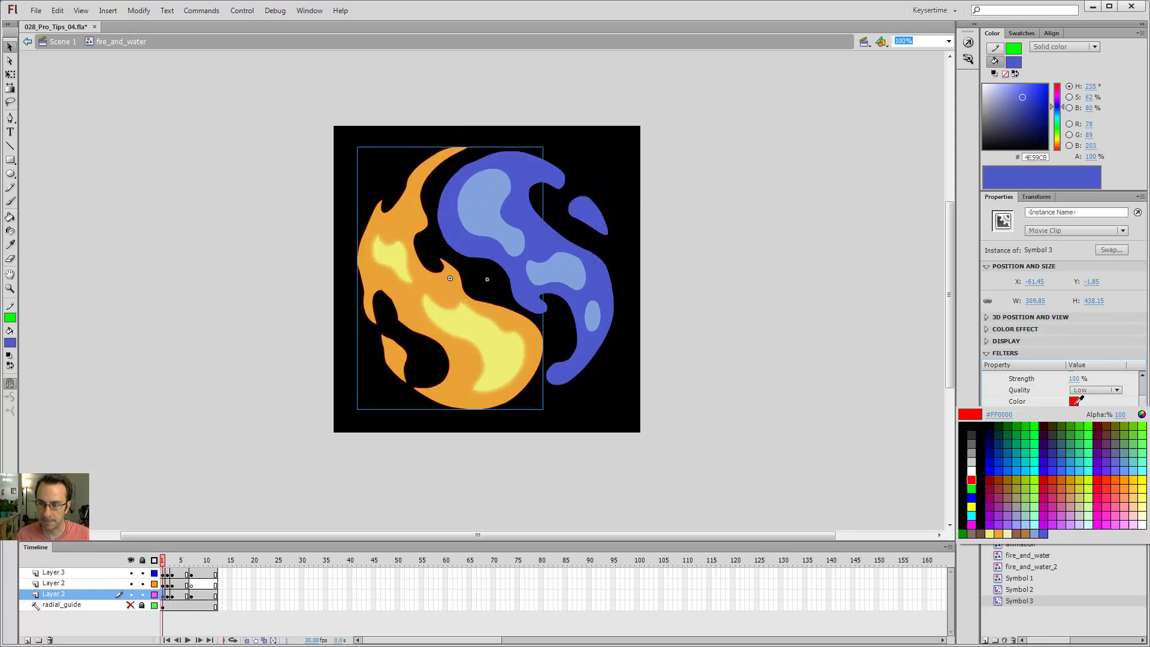
left_click(525, 319)
left_click(1096, 390)
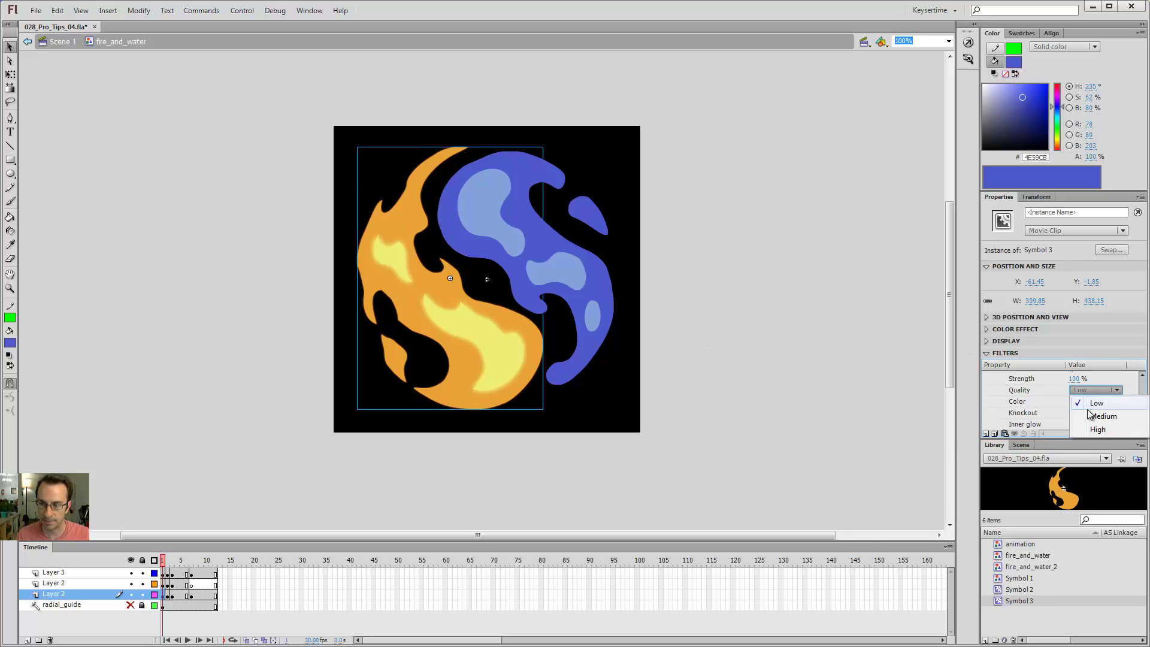
left_click(1097, 426)
scroll(1095, 404, "up", 1)
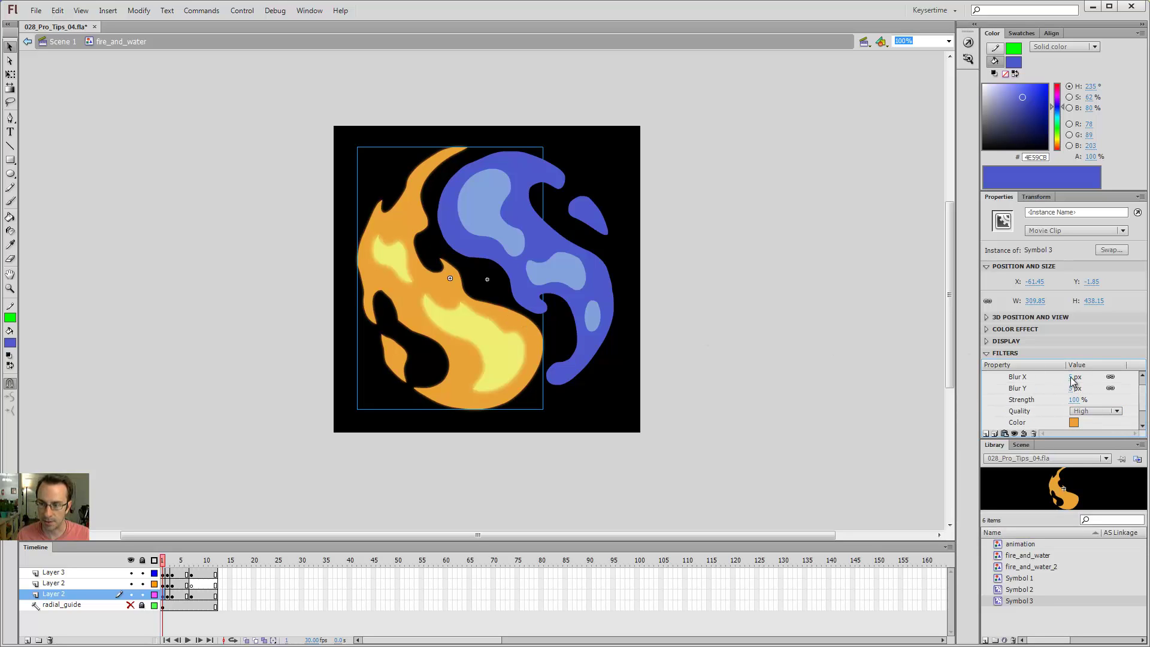
left_click(1072, 377)
type("10")
key("Return")
left_click(1075, 400)
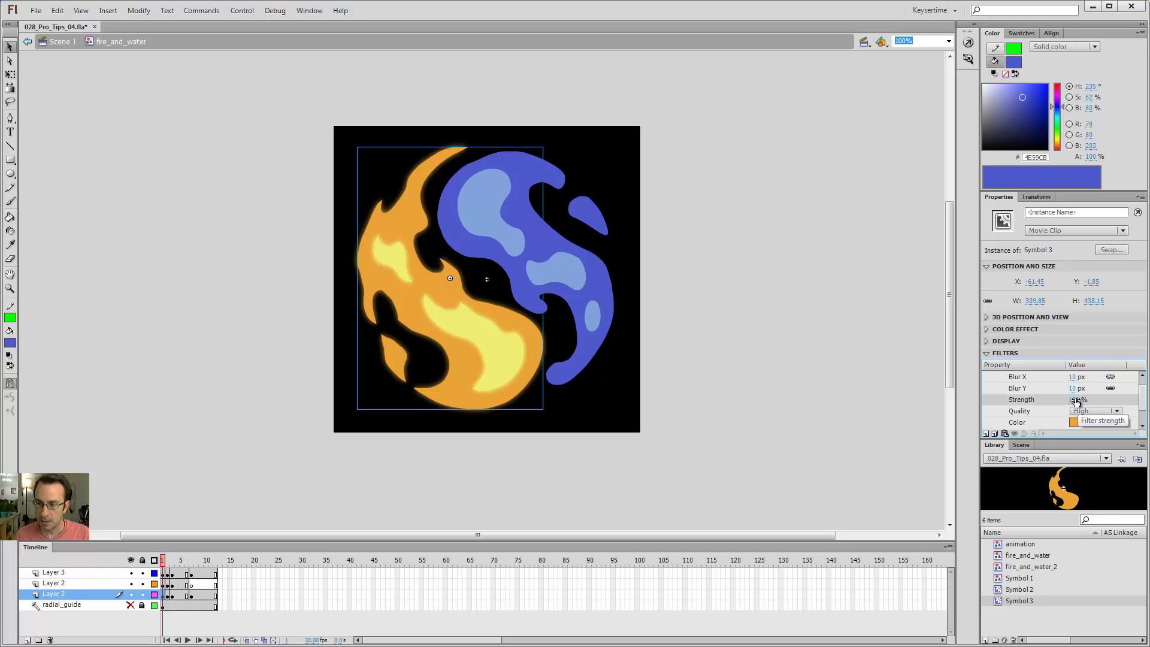
type("200")
key("Return")
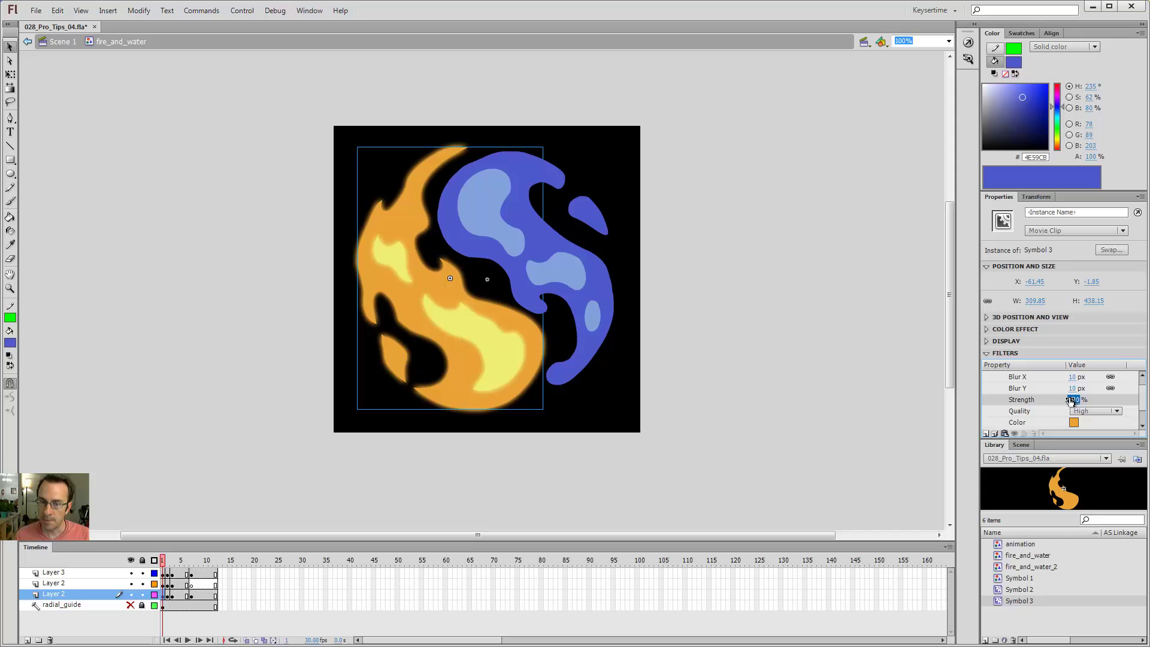
left_click(735, 331)
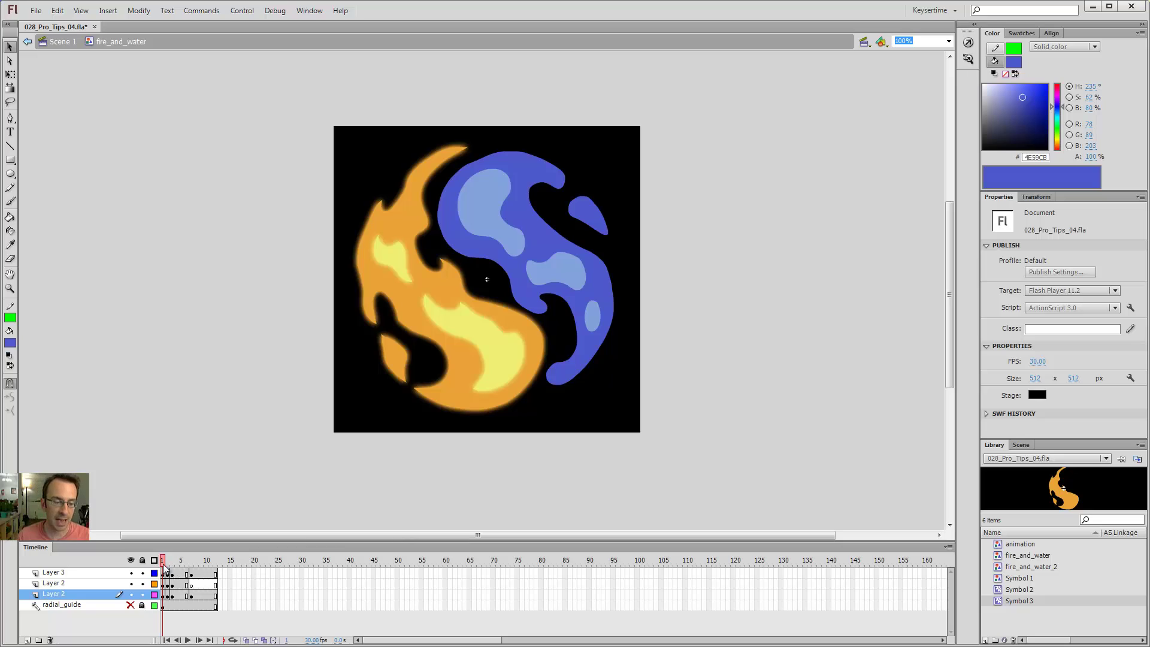
mouse_move(165, 568)
left_mouse_down()
mouse_move(226, 571)
mouse_move(163, 568)
left_mouse_up()
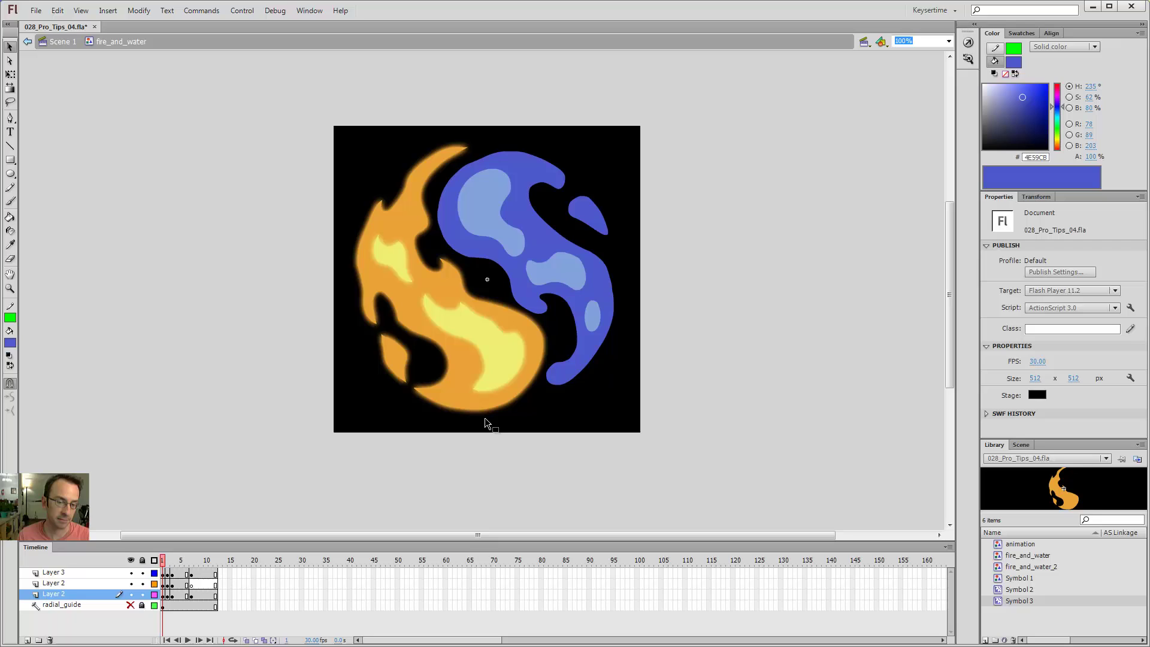
left_click(462, 364)
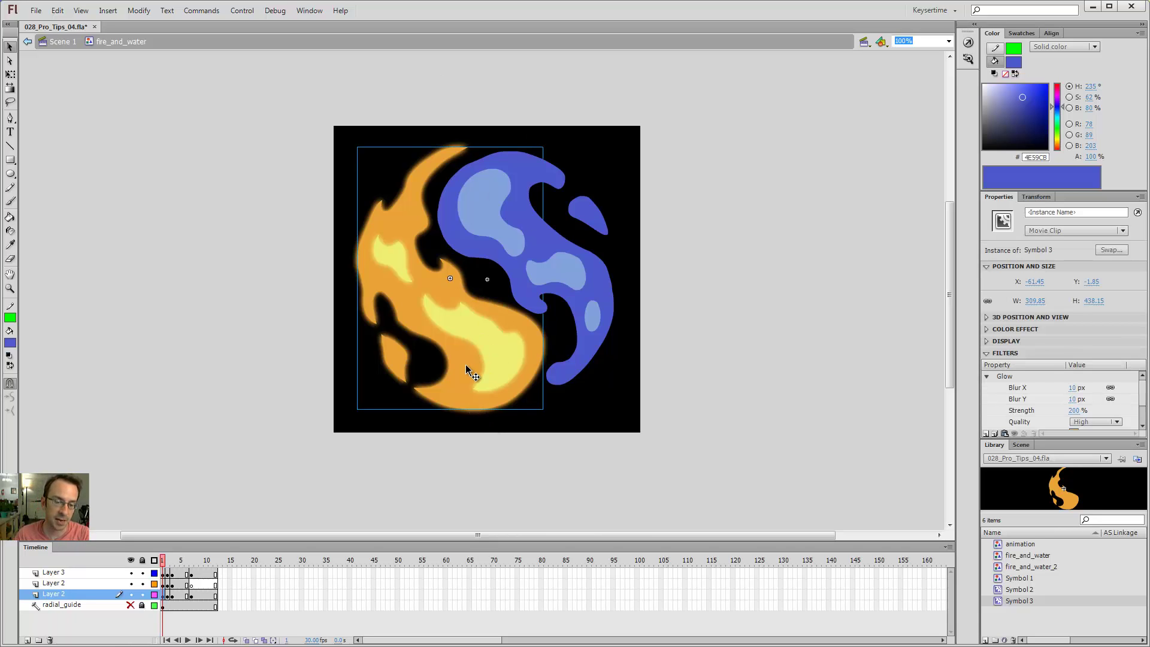
double_click(469, 345)
left_click(433, 364)
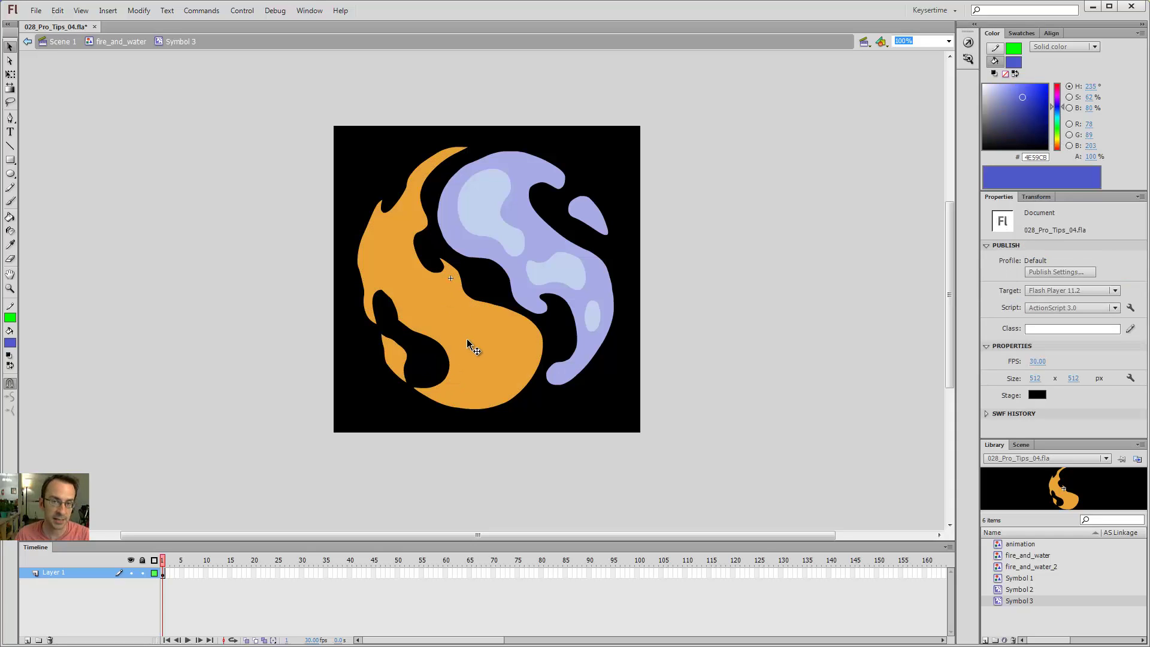
double_click(430, 361)
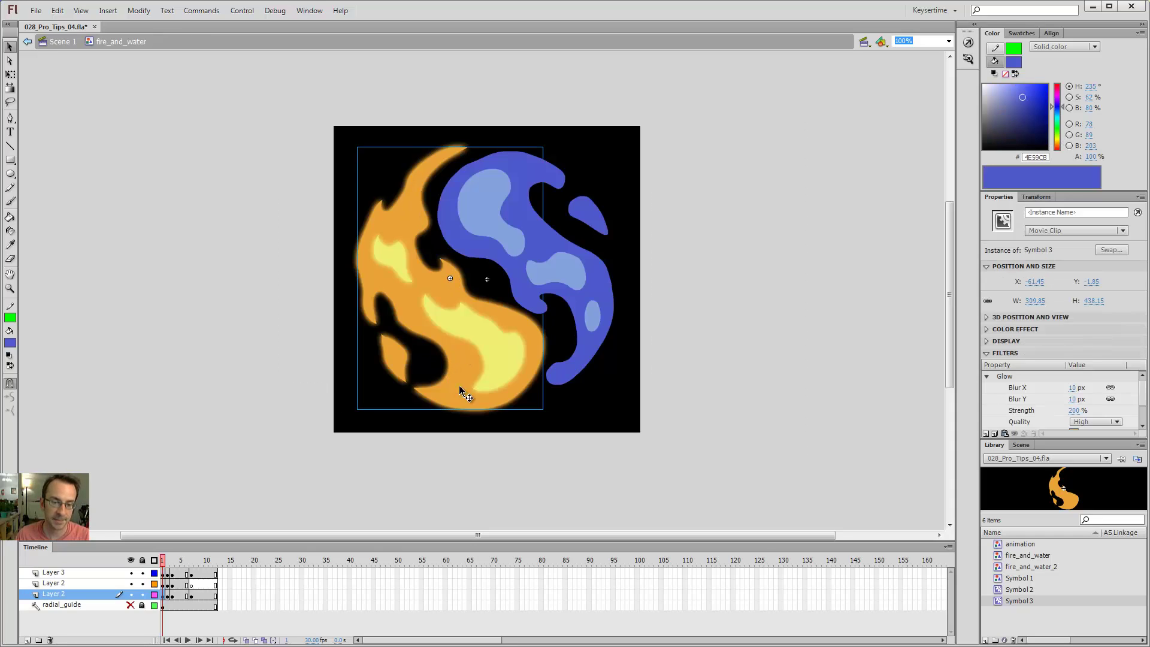
left_click(591, 415)
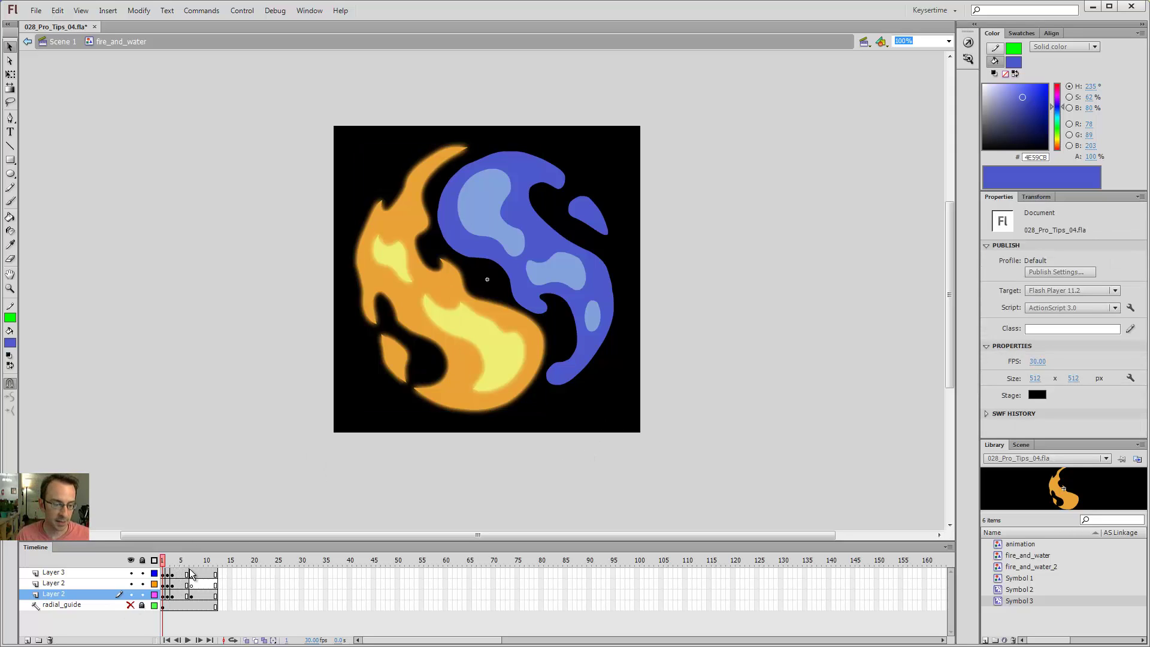
Step: Convert the yellow and orange flame fills on the next keyframe into movie clips
mouse_move(163, 562)
left_mouse_down()
mouse_move(210, 564)
mouse_move(152, 580)
mouse_move(170, 582)
left_mouse_up()
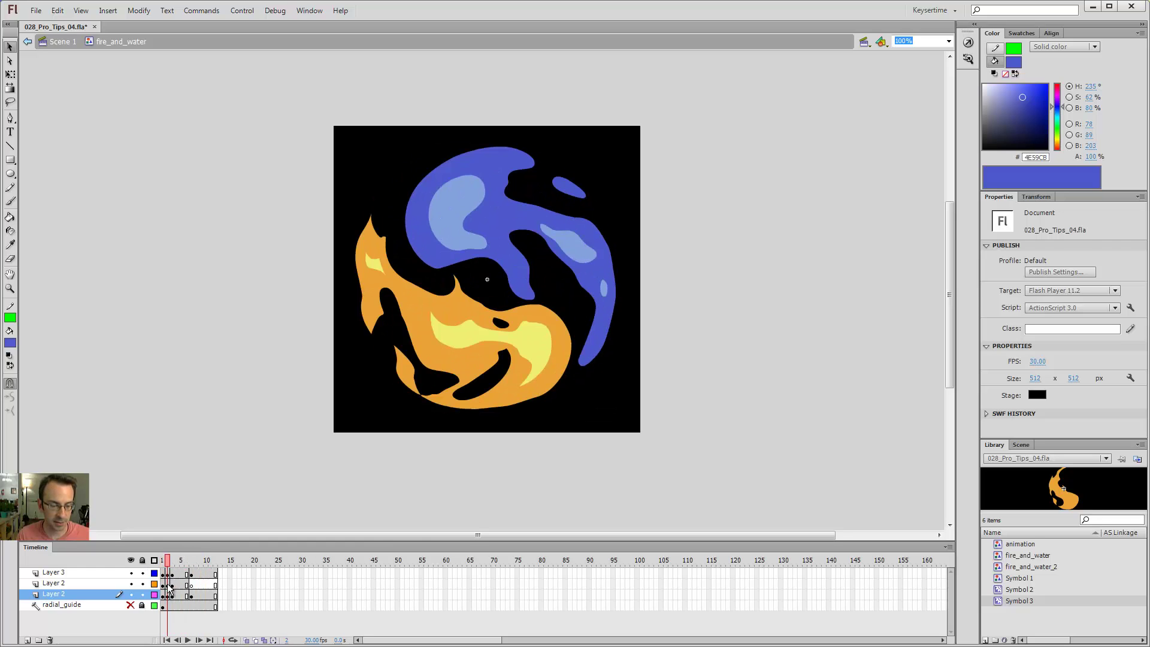
left_click(169, 586)
key("F8")
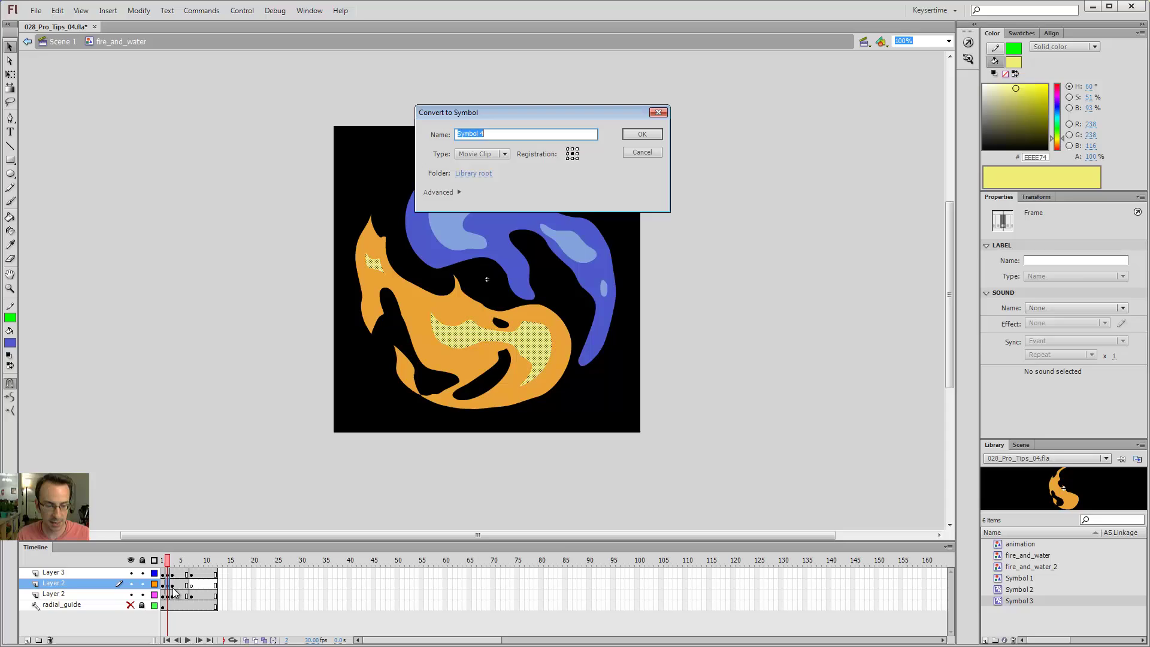
key("Return")
left_click(171, 595)
key("F8")
key("Return")
Step: Convert the remaining flame fills, through frame 7's orange fill, into movie clips up to Symbol 8
key("F8")
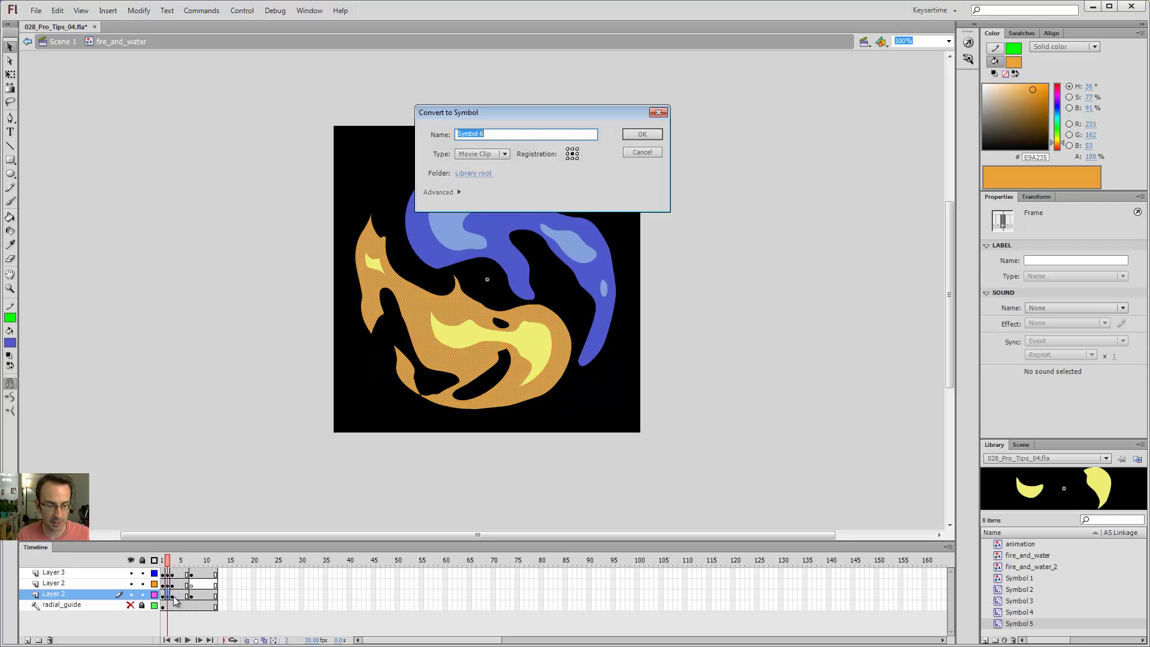
key("Return")
left_click(173, 596)
key("F8")
key("Return")
left_click(193, 597)
key("F8")
key("Return")
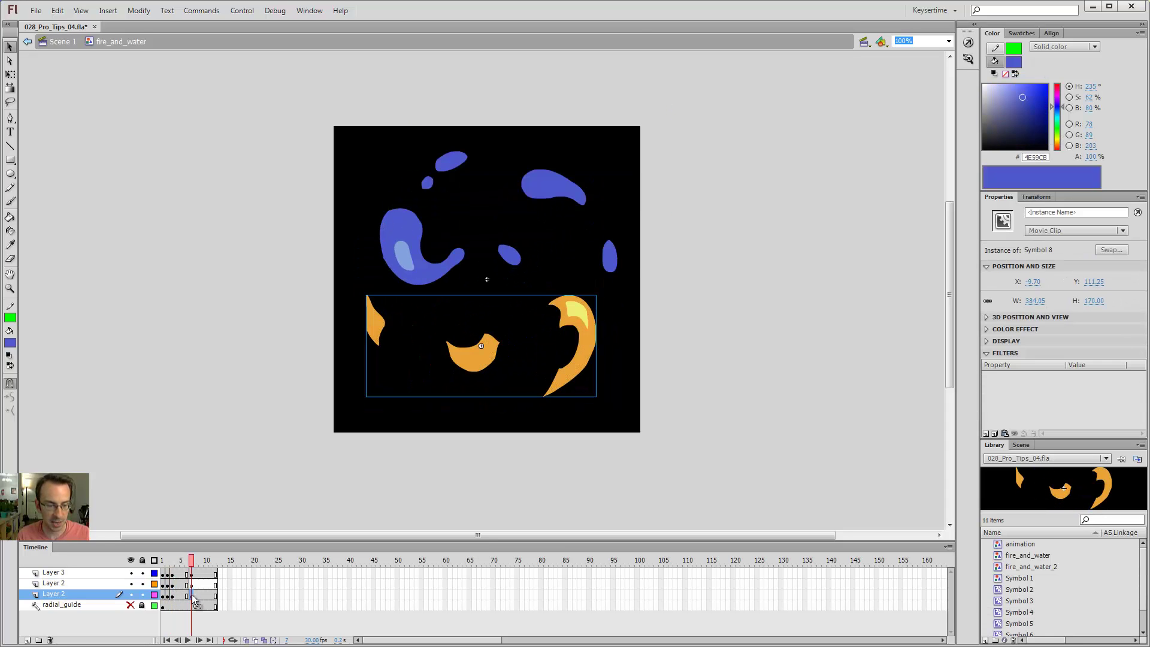
Step: Step back through frame 2 to frame 1, where the flame glows
left_click(173, 596)
left_click(167, 596)
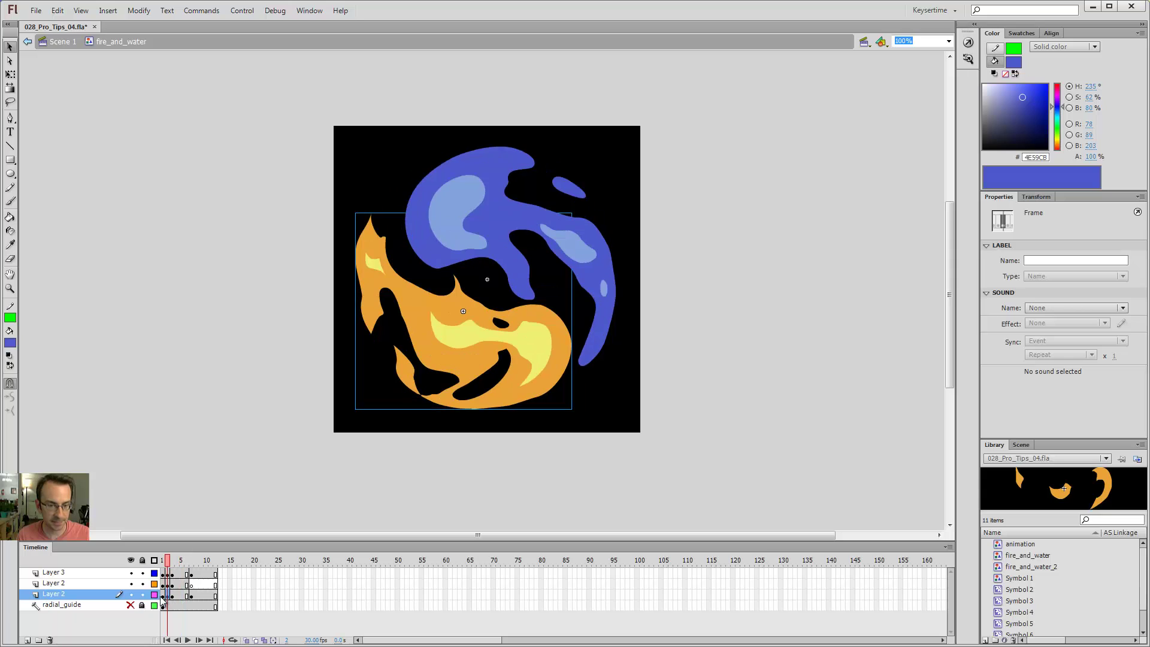
left_click(164, 597)
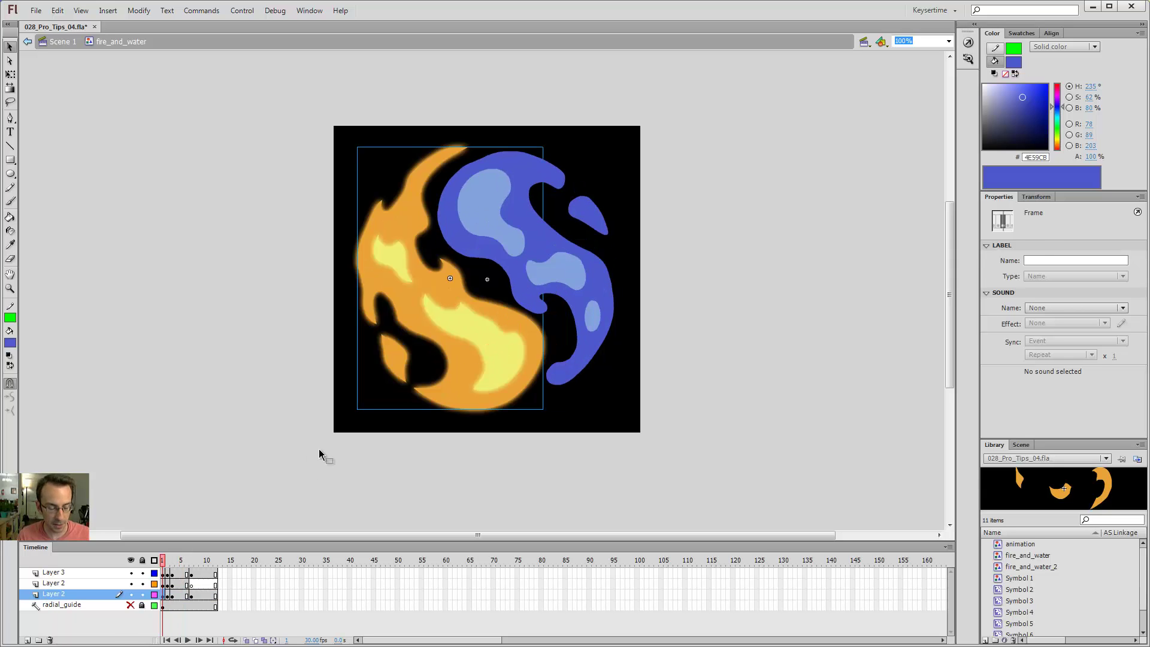
Step: Copy the glow filter from the frame-1 orange flame instance
left_click(456, 356)
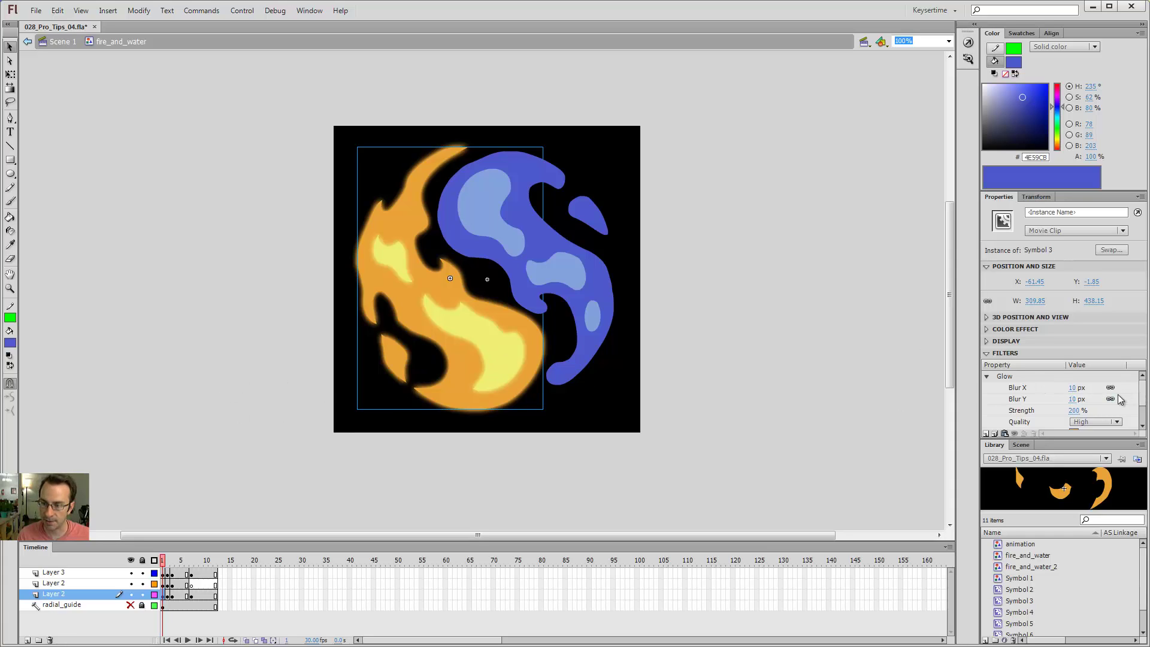
left_click(1006, 434)
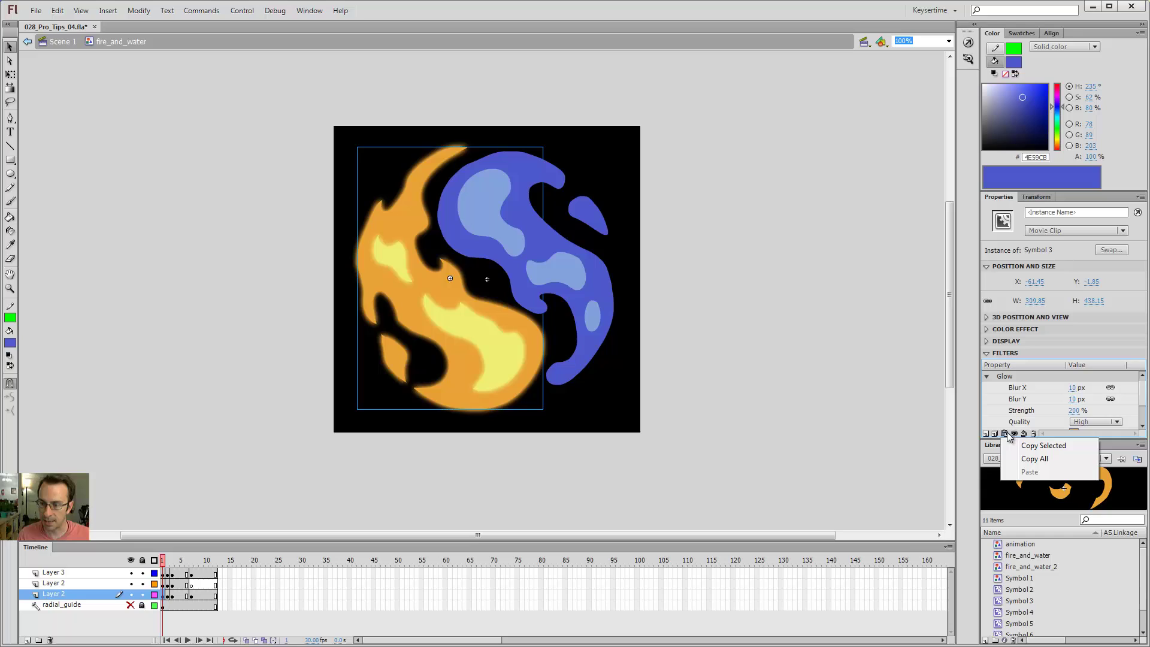
left_click(1044, 447)
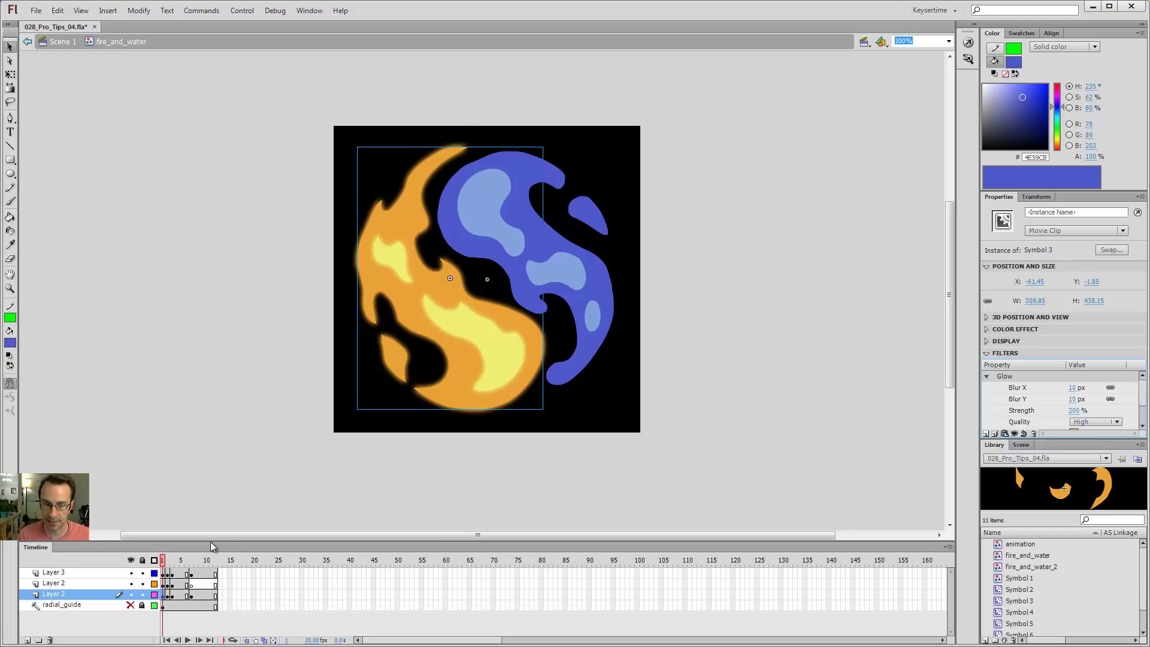
Step: Hide the water and yellow layers and select the orange flames across frames 2–10 with Edit Multiple Frames
left_click(169, 595)
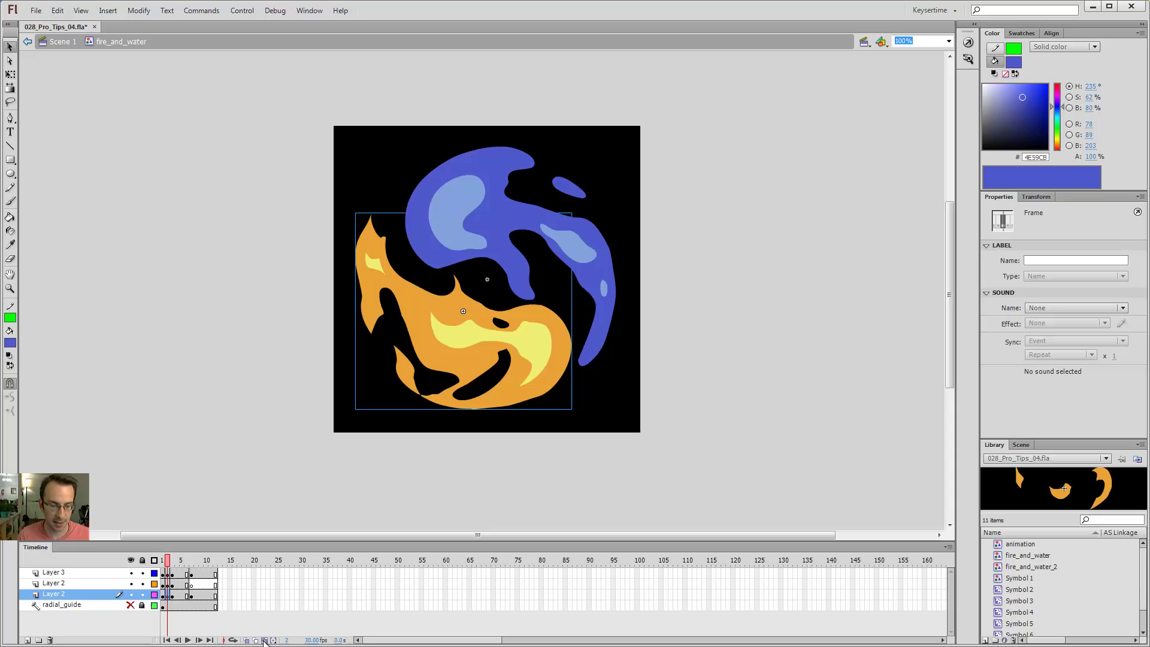
left_click_drag(131, 573, 131, 584)
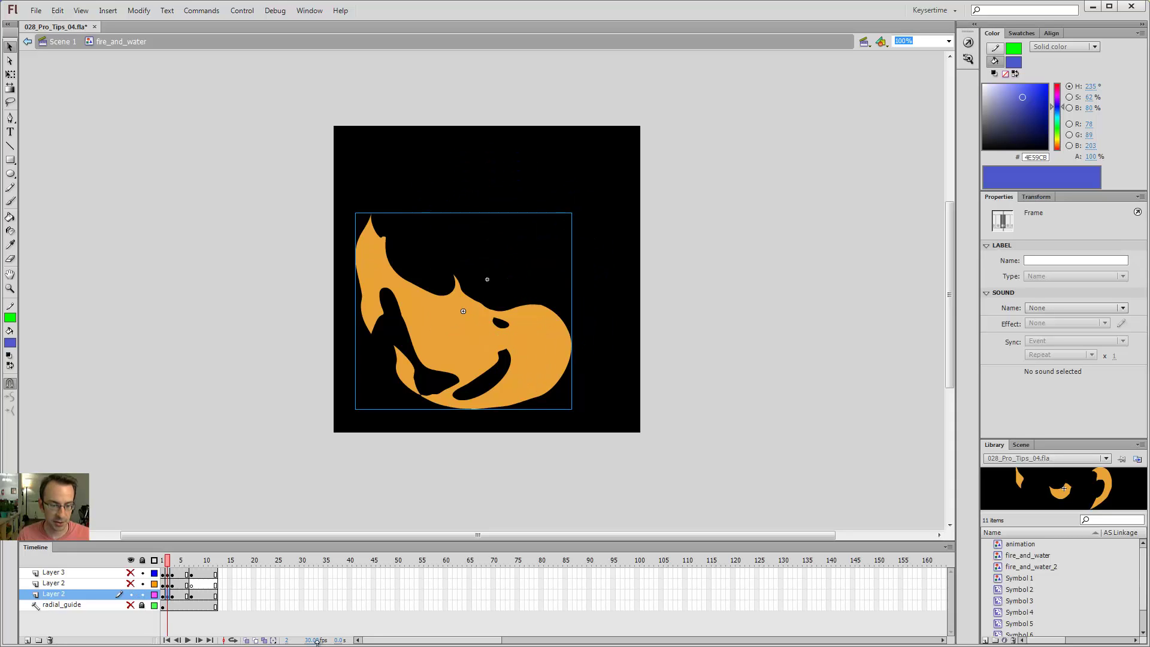
left_click(273, 641)
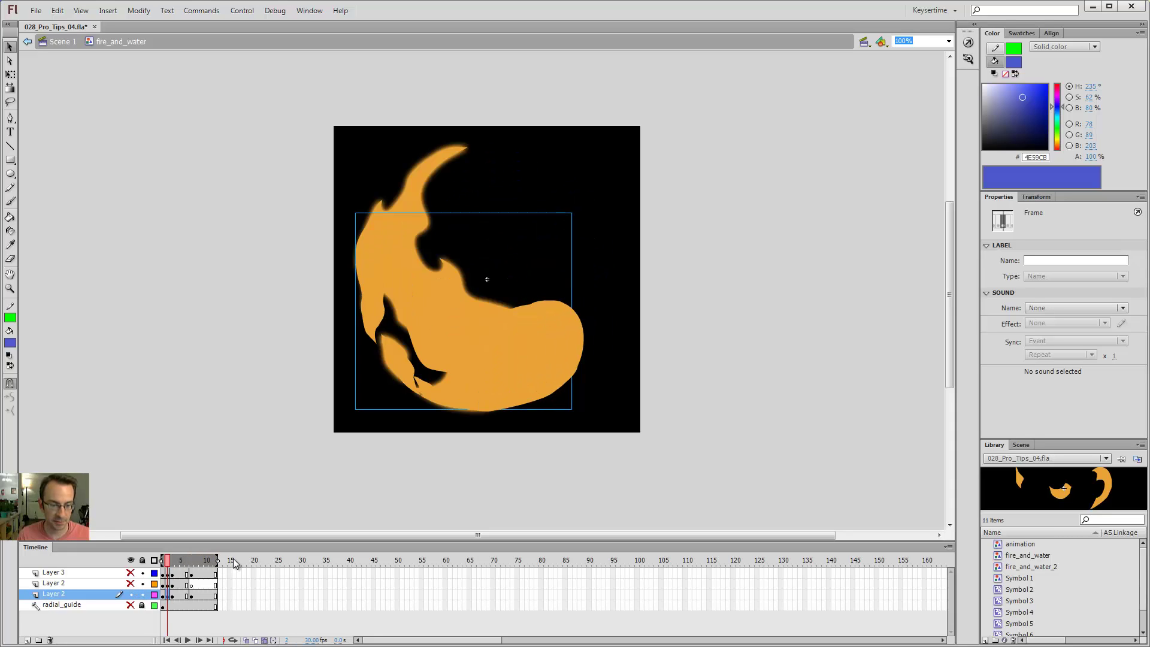
left_click_drag(176, 561, 217, 561)
key("ctrl+a")
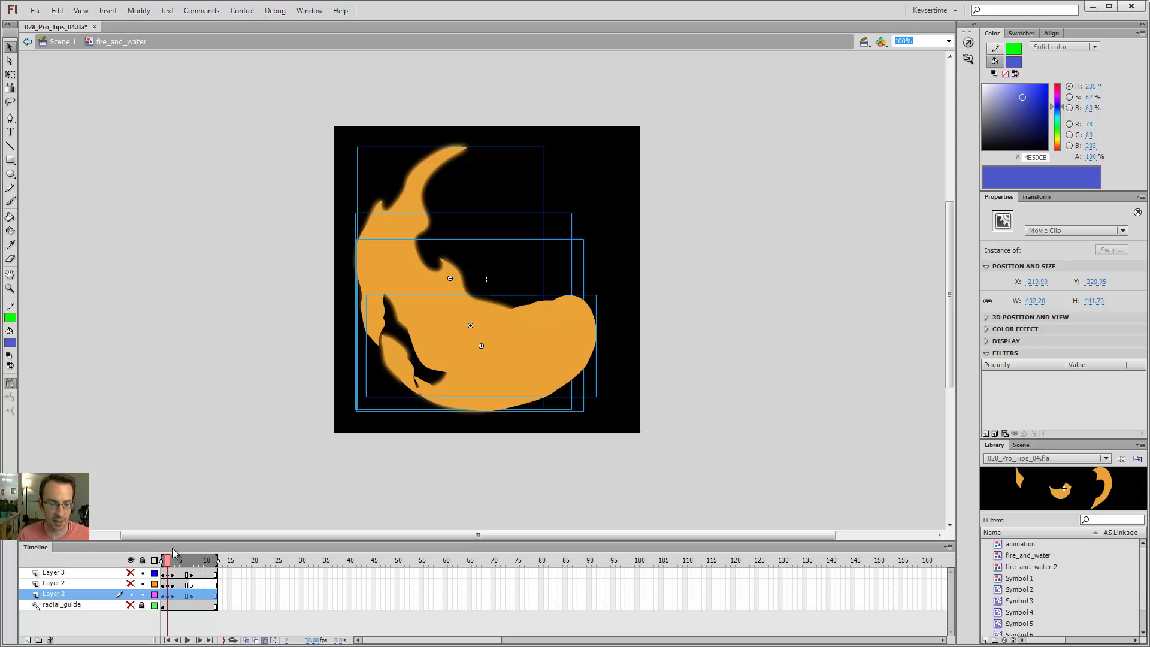
left_click_drag(162, 564, 169, 563)
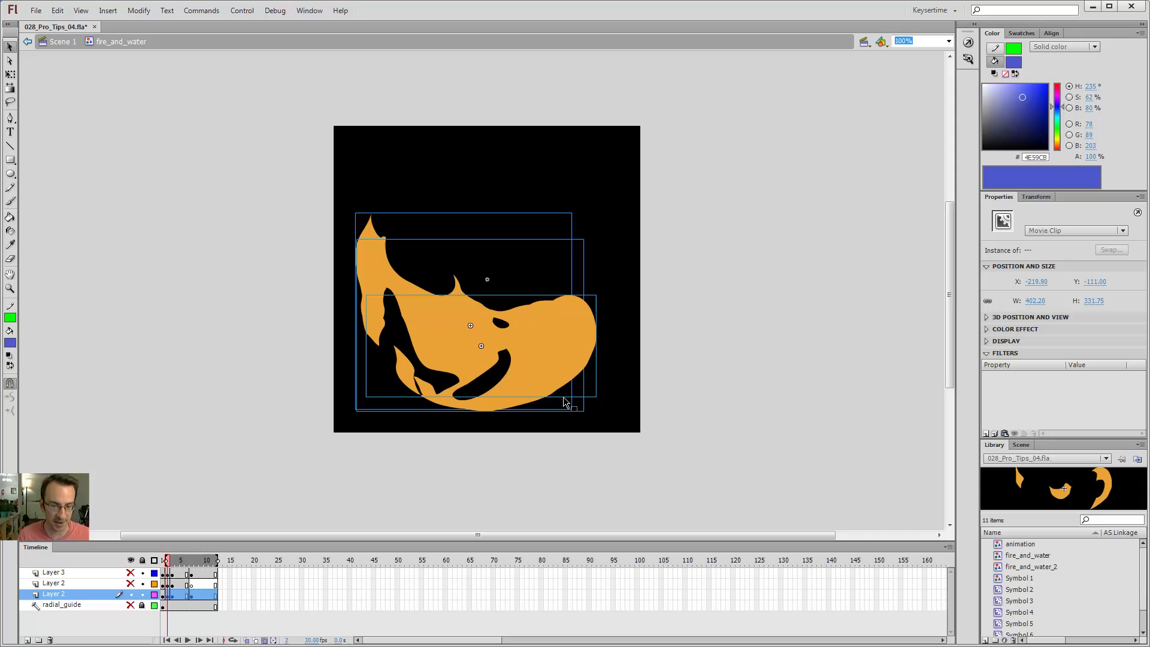
Step: Paste the glow onto those flames, turn off Edit Multiple Frames, and scrub to check
left_click(1005, 434)
left_click(1030, 473)
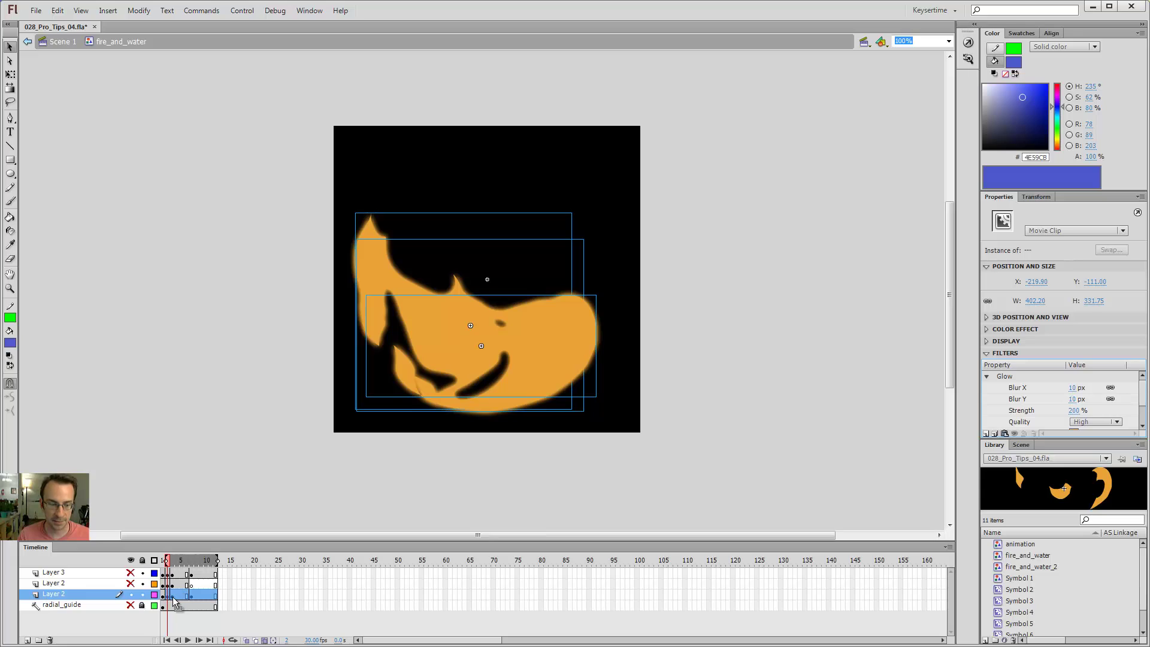
left_click(639, 271)
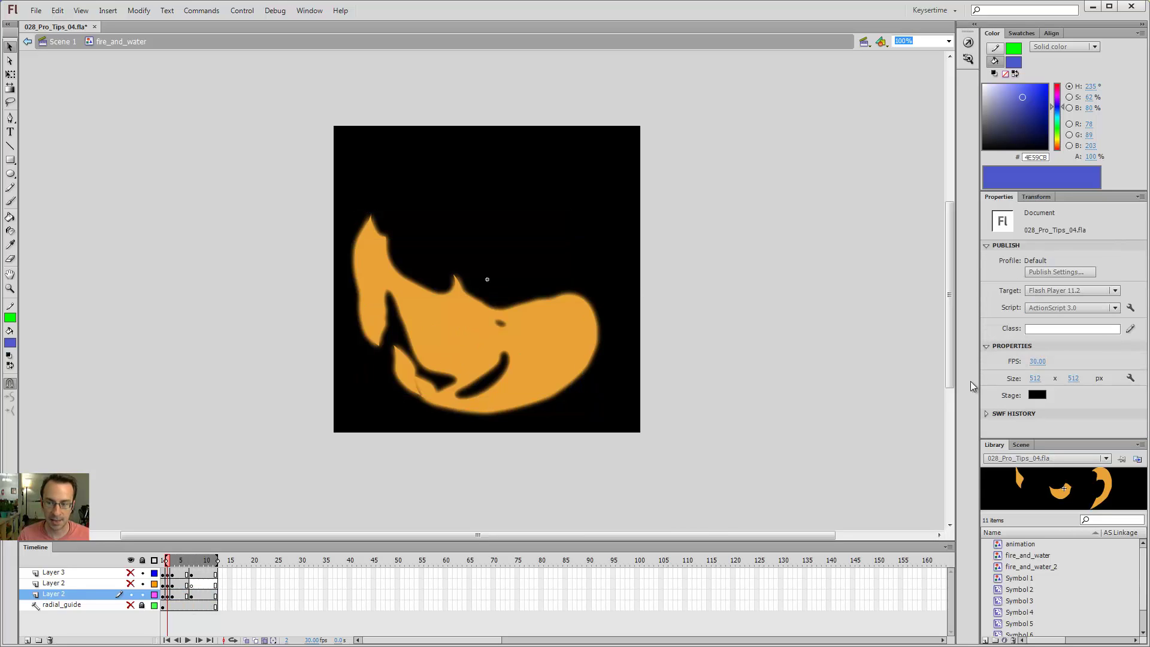
left_click(268, 640)
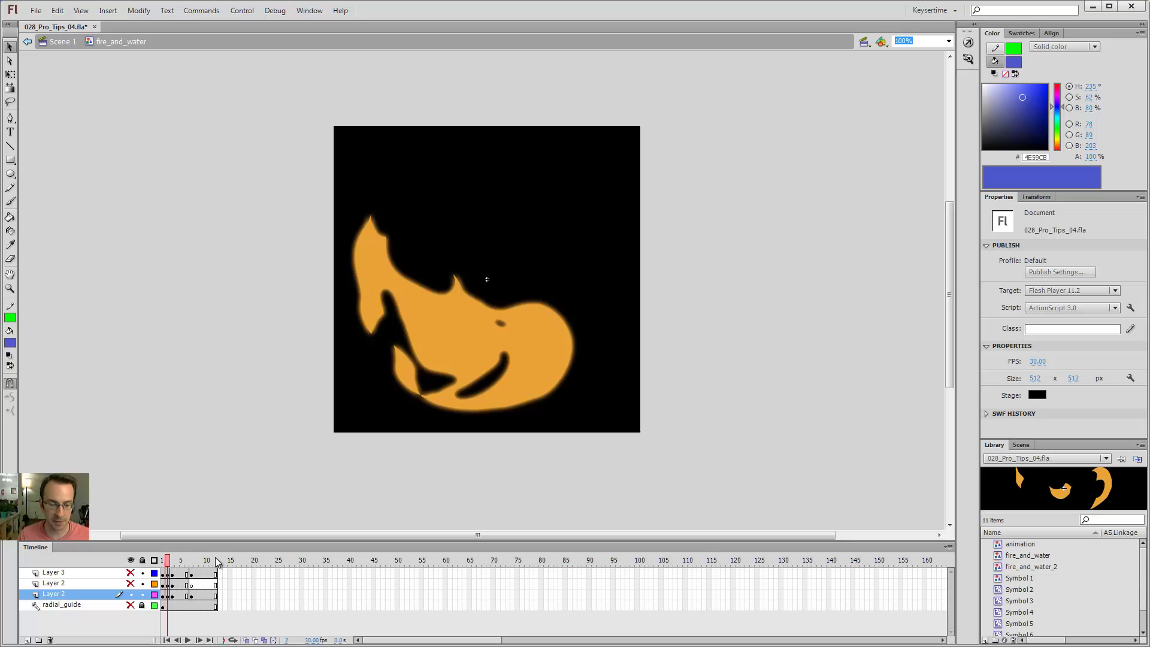
mouse_move(169, 566)
left_mouse_down()
mouse_move(223, 569)
mouse_move(163, 566)
left_mouse_up()
Step: Show only the yellow flame layer and return to its frame 1
left_click(131, 583)
left_click(130, 594)
left_click(168, 566)
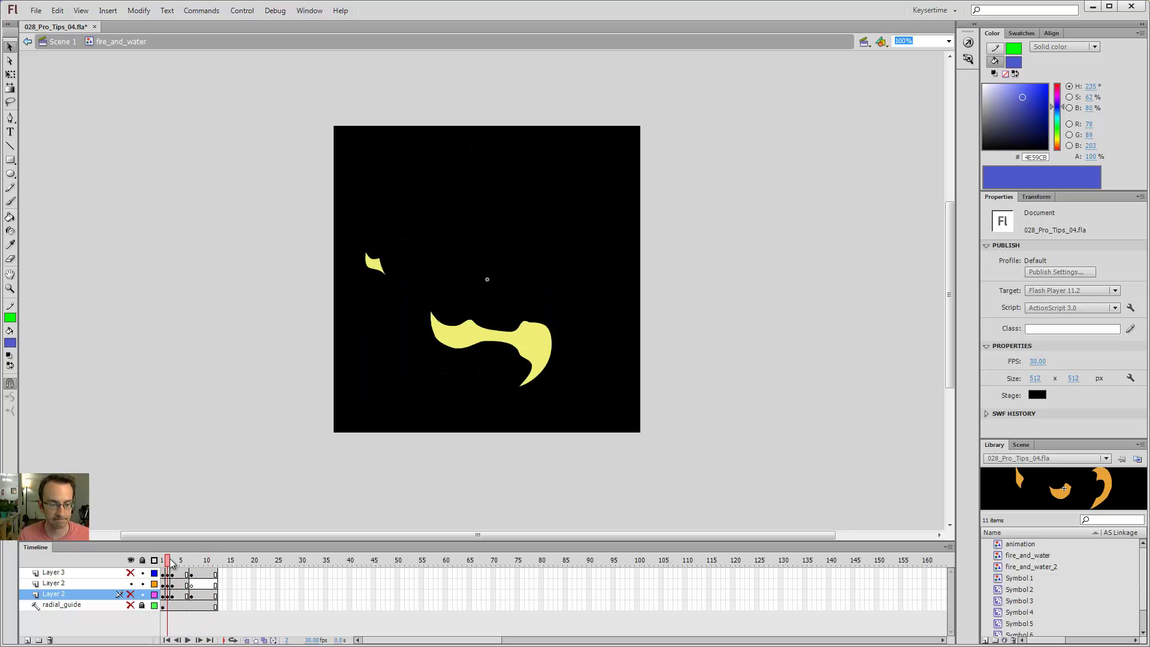
left_click(264, 640)
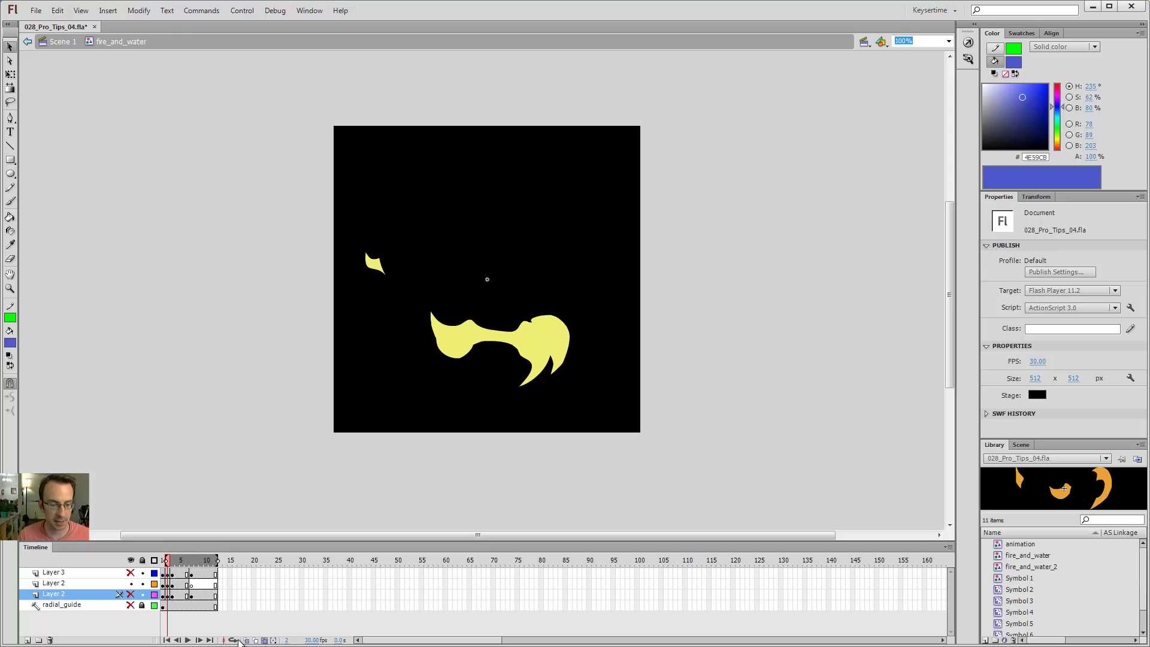
left_click(268, 640)
left_click(163, 563)
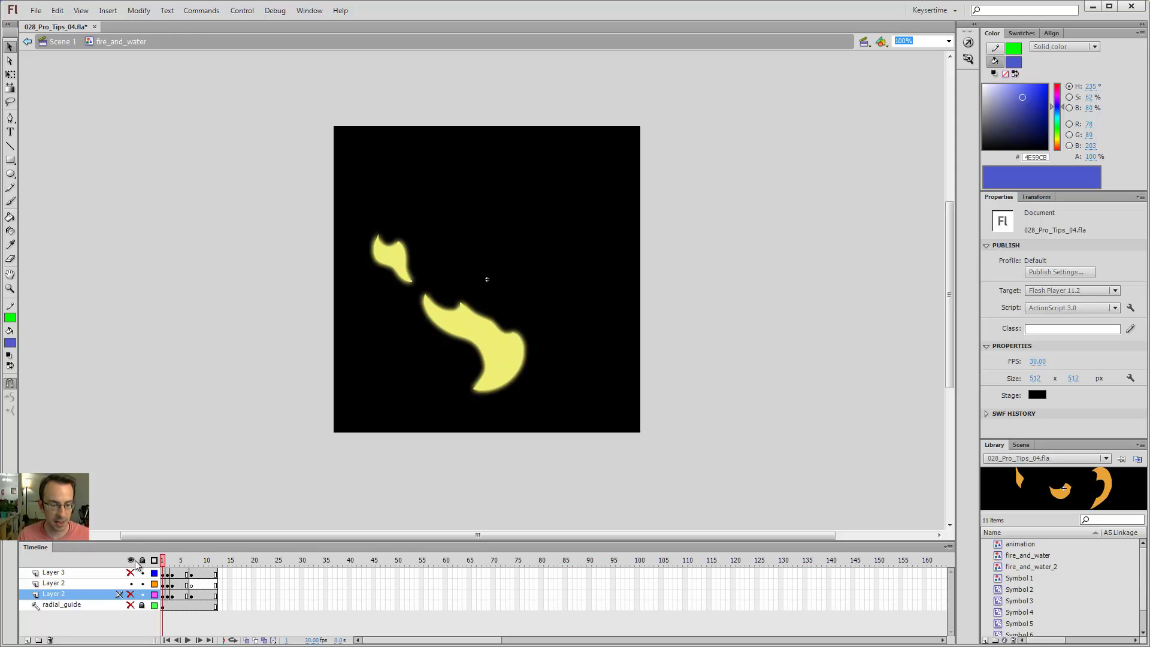
Step: Copy the yellow flame's glow and paste it onto the yellow flames in frames 2–10
left_click(511, 360)
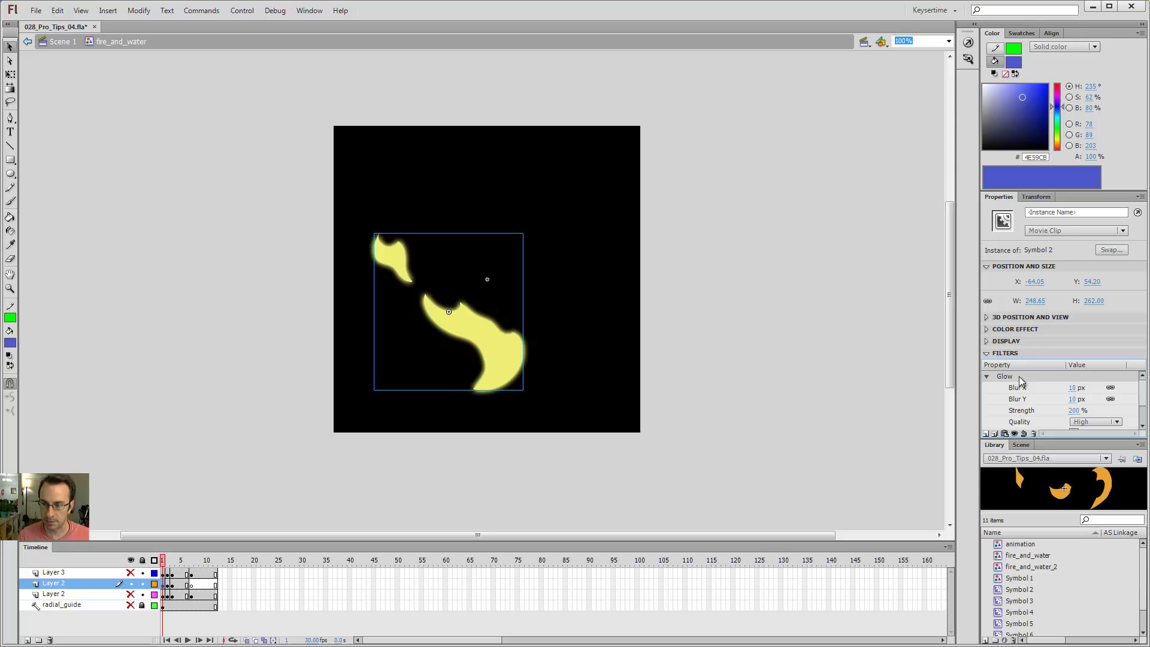
left_click(1004, 433)
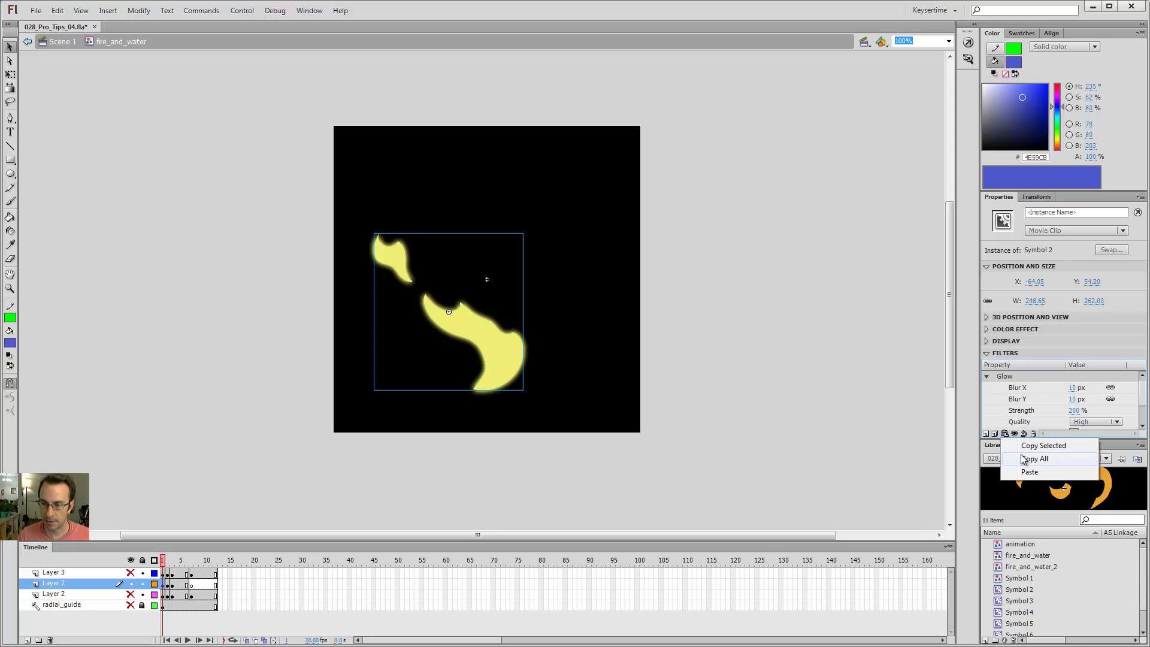
left_click(1027, 447)
left_click_drag(167, 563, 266, 642)
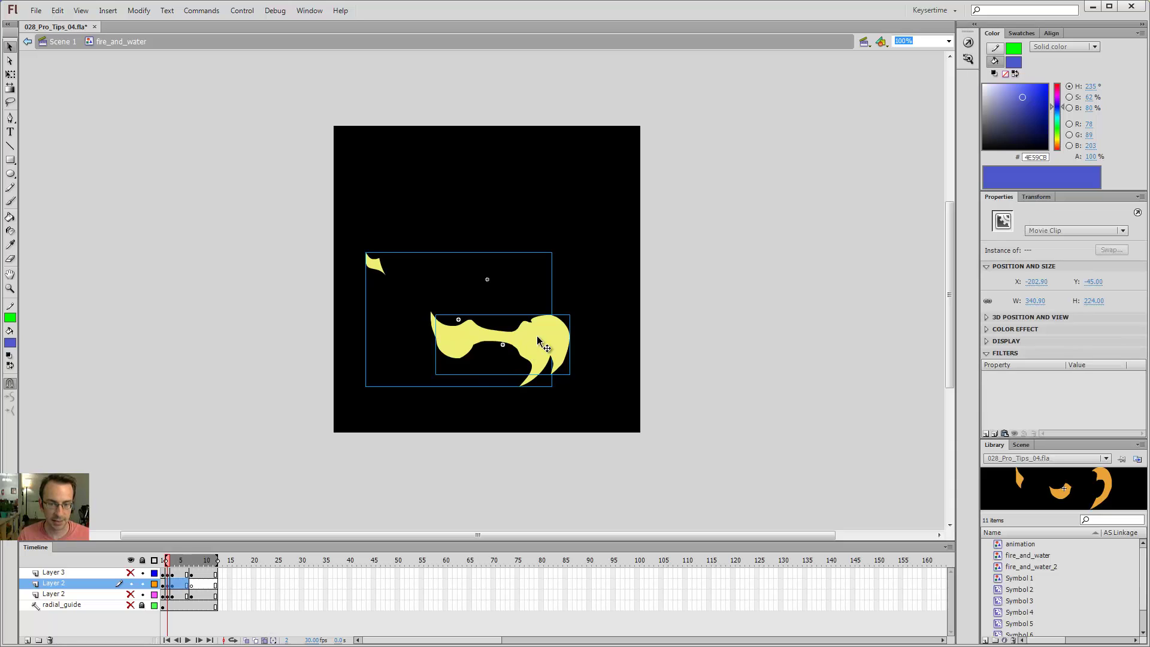
left_click(1005, 433)
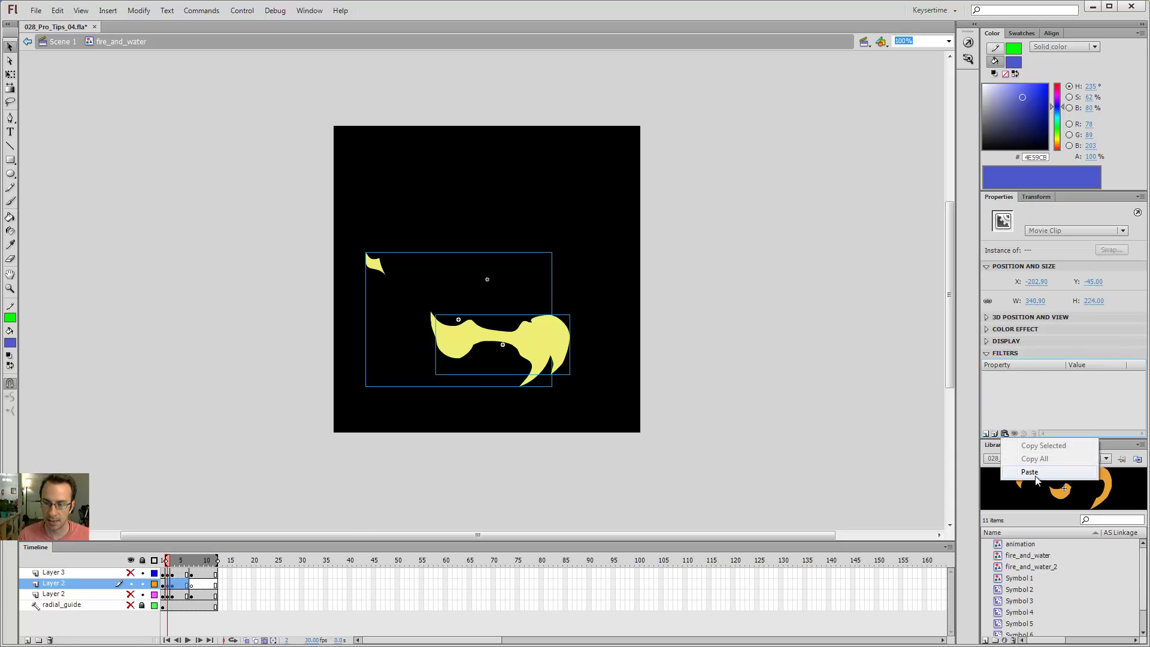
left_click(1036, 476)
left_click(708, 366)
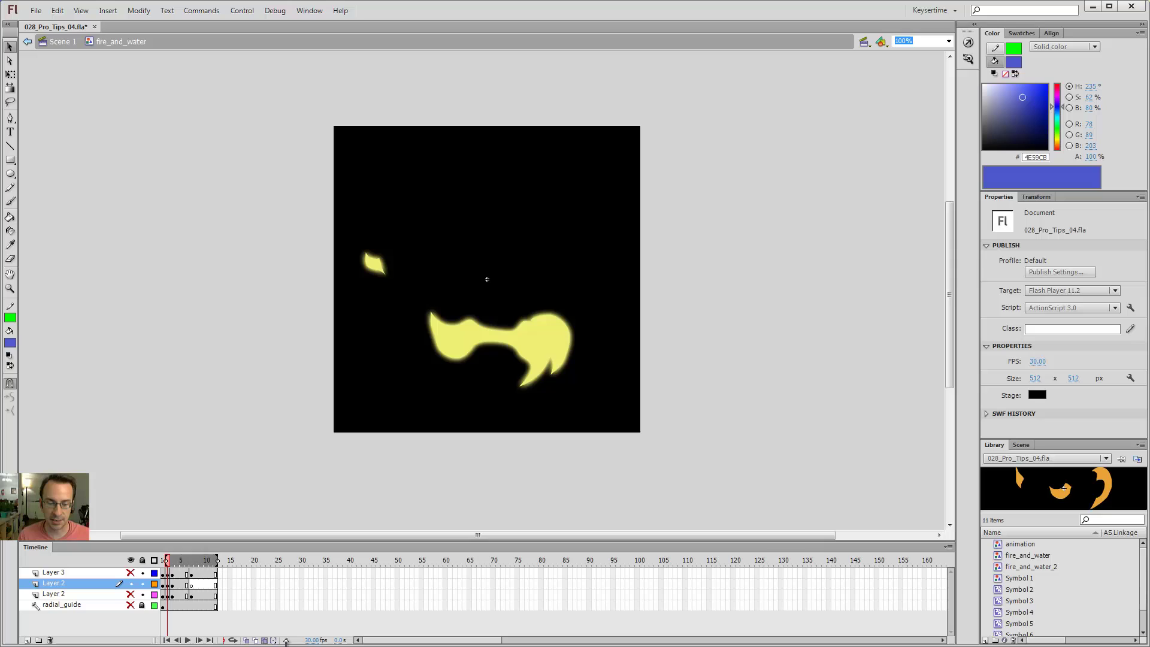
left_click(264, 640)
Step: Play through the flame animation, then launch a Ctrl+Enter test movie
key("Return")
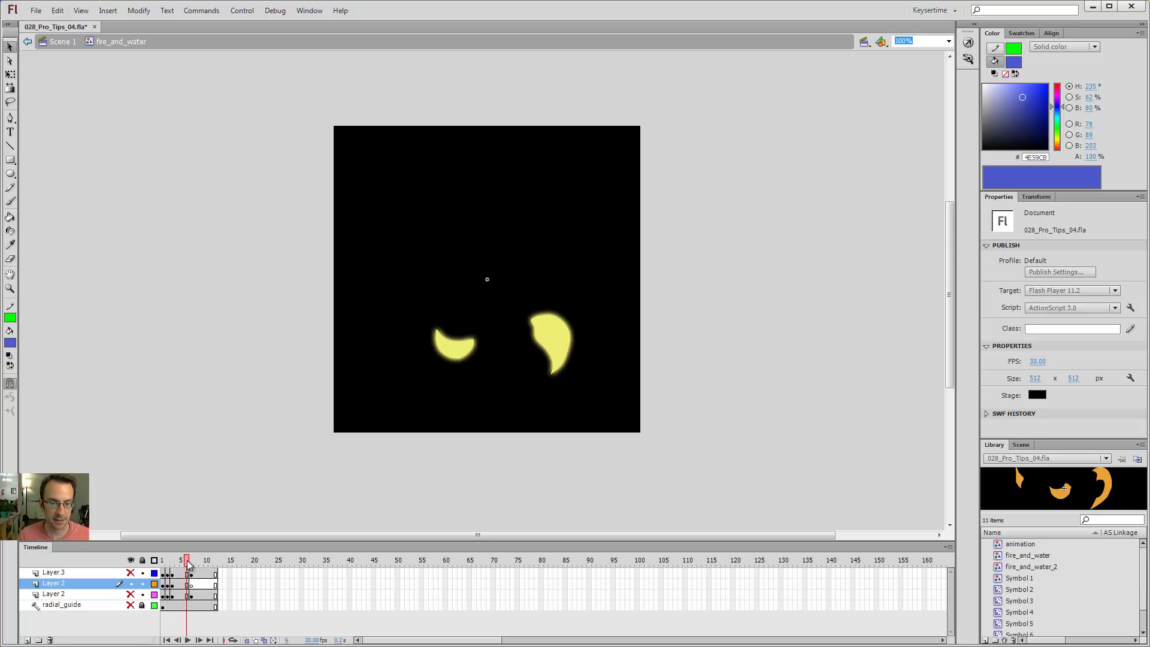
left_click_drag(201, 566, 172, 567)
key("ctrl+Return")
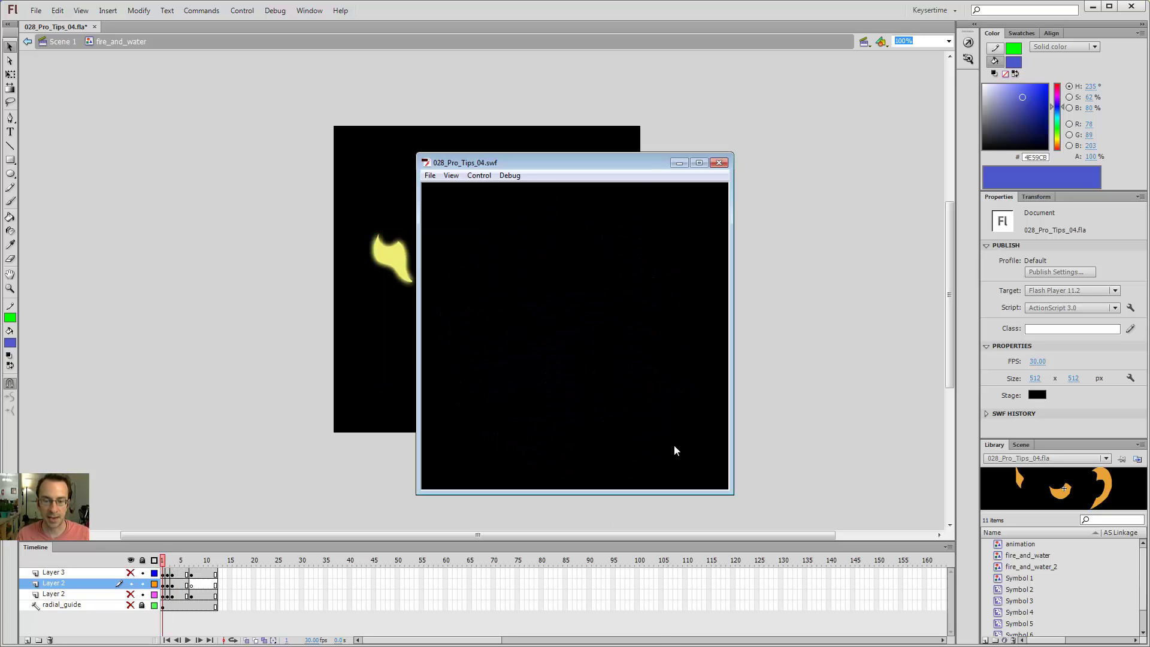
Step: Close the 028_Pro_Tips_04.swf player, scrub Scene 1's timeline, and select the fire-and-water artwork
left_click(719, 162)
left_click(60, 42)
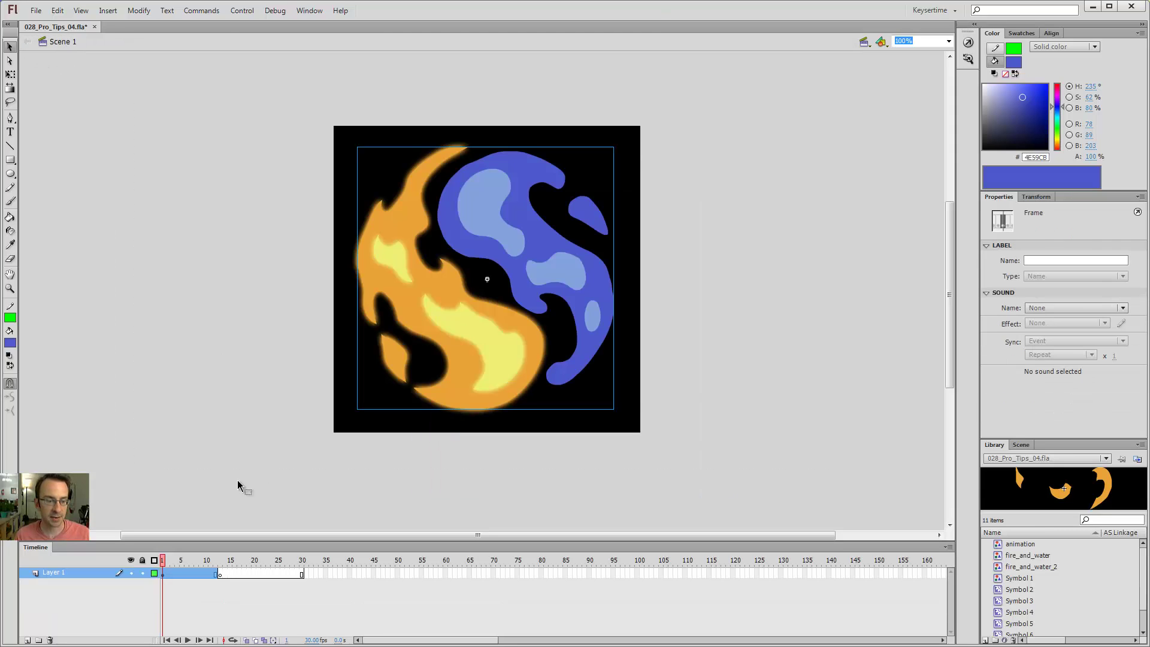
mouse_move(163, 561)
left_mouse_down()
mouse_move(209, 569)
mouse_move(163, 572)
left_mouse_up()
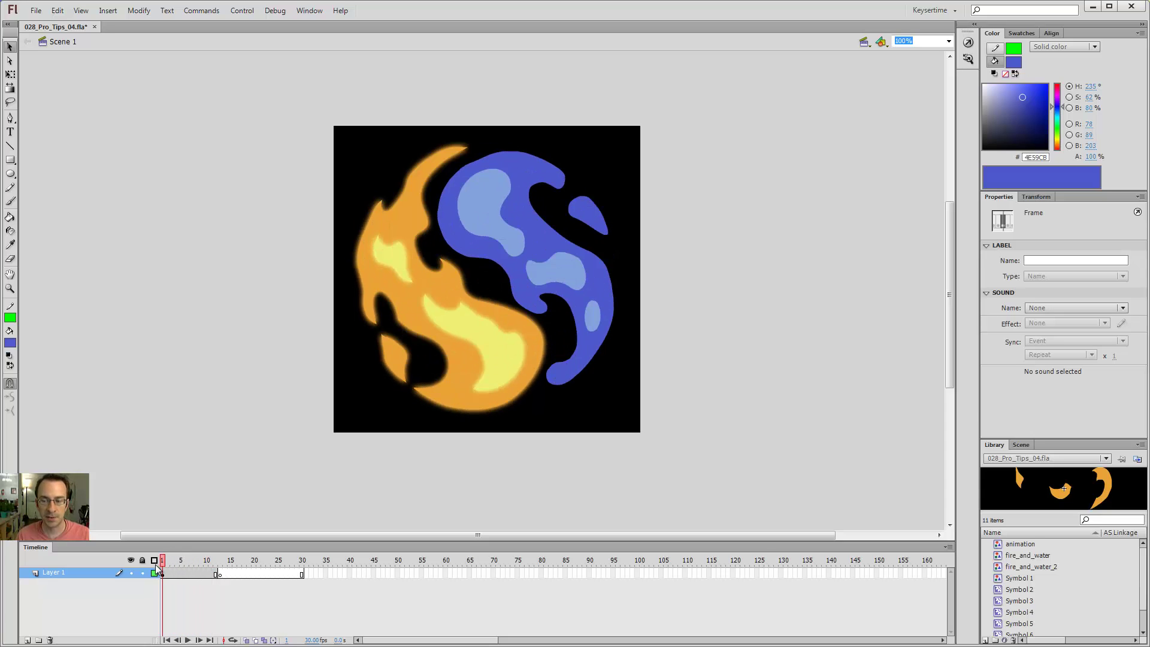
left_click(522, 354)
Step: Inside fire_and_water, add a Glow filter (10 px blur, 200% strength) to the yellow Symbol 2 flame
double_click(523, 354)
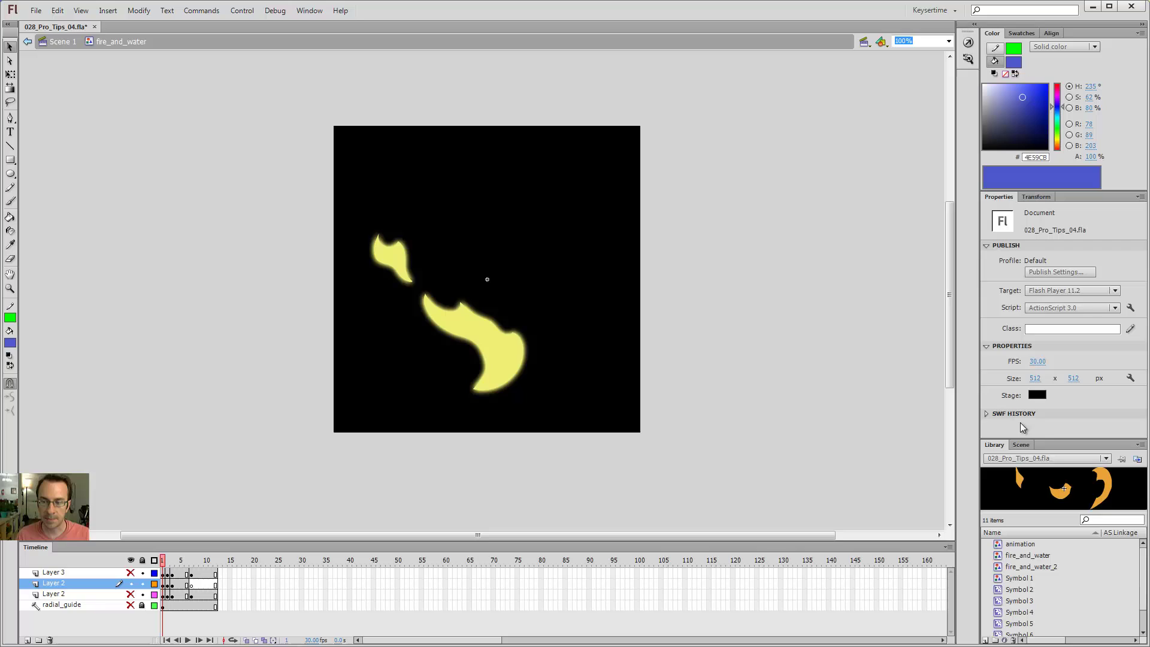
left_click(512, 354)
scroll(1040, 423, "down", 1)
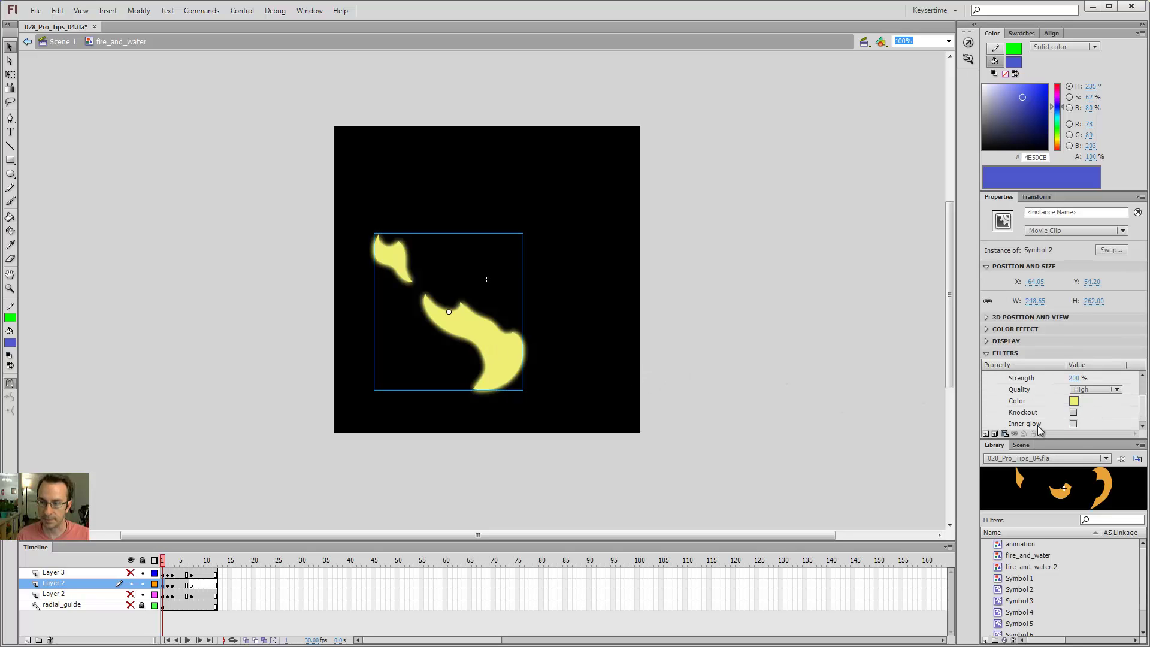
left_click(987, 434)
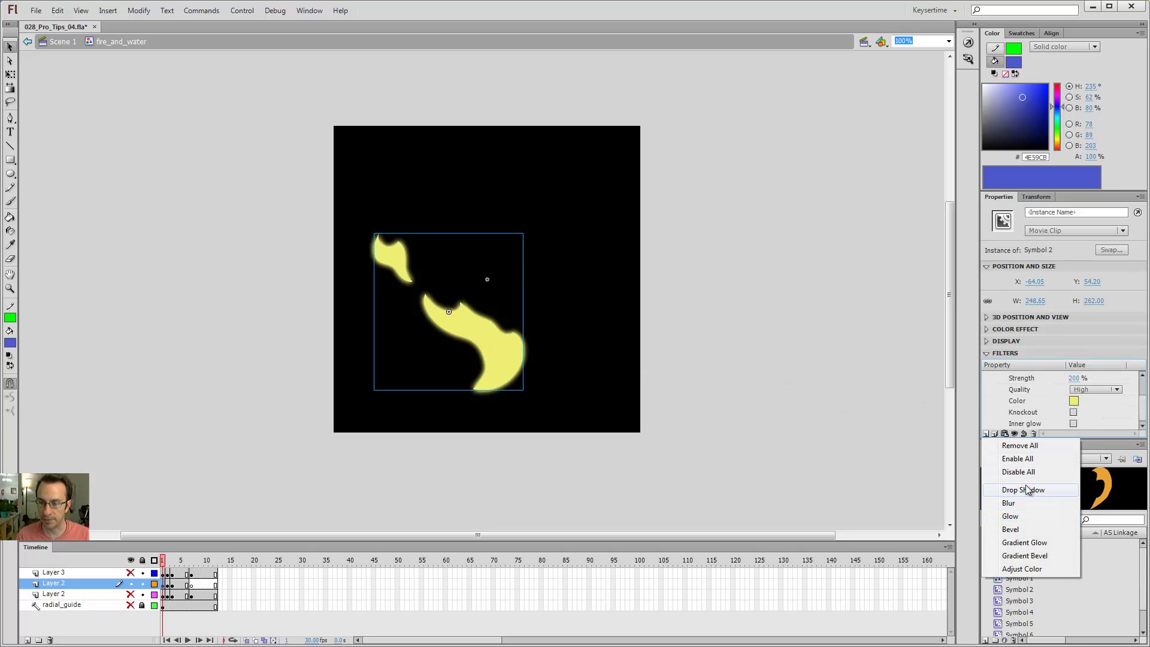
left_click(1028, 517)
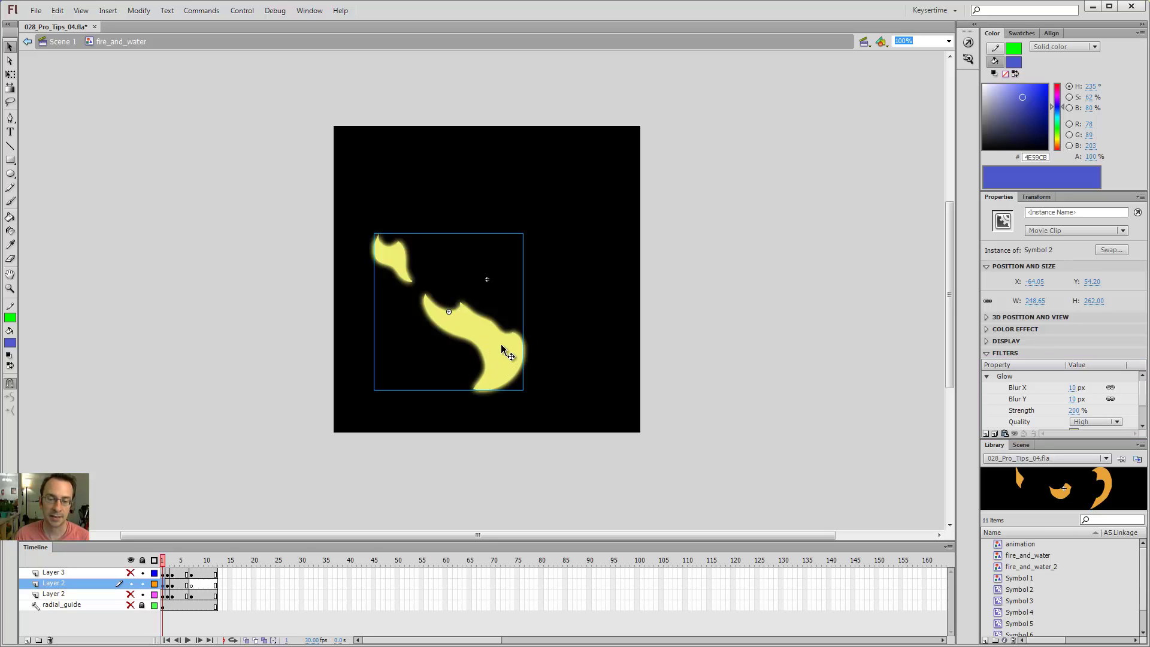
left_click(1057, 46)
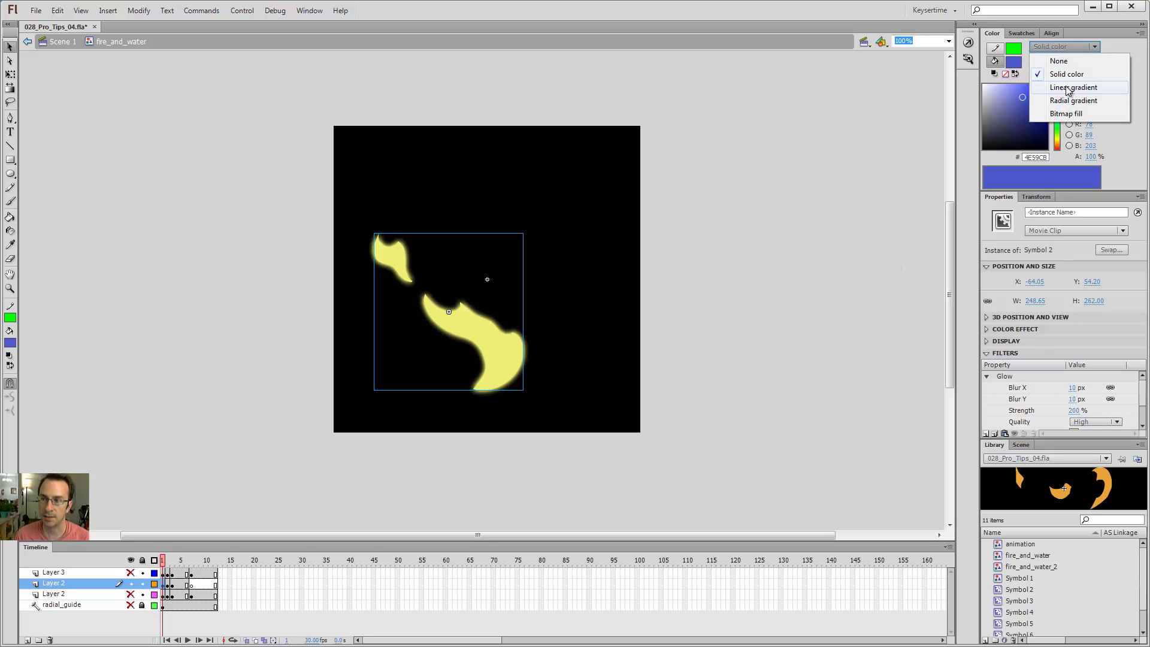